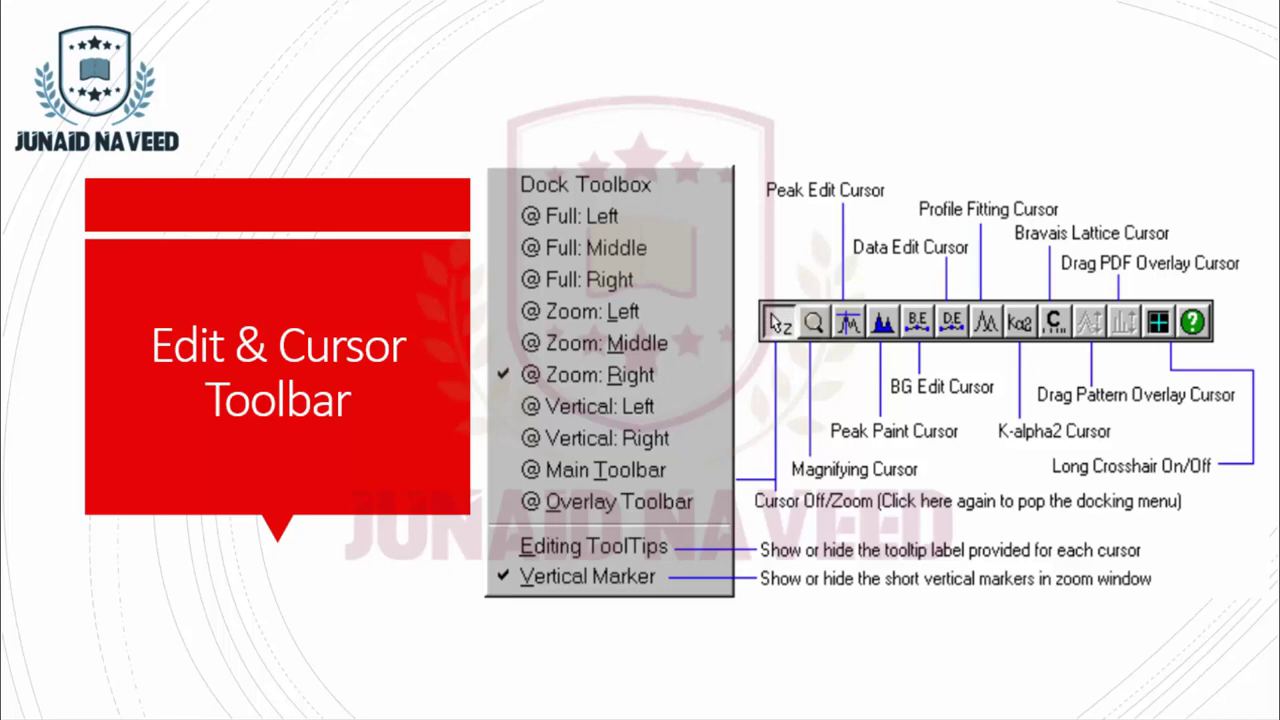
# - Advance to the Mouse Scroll Wheel slide, then leave the slideshow for Jade 6
pyautogui.press('Right')
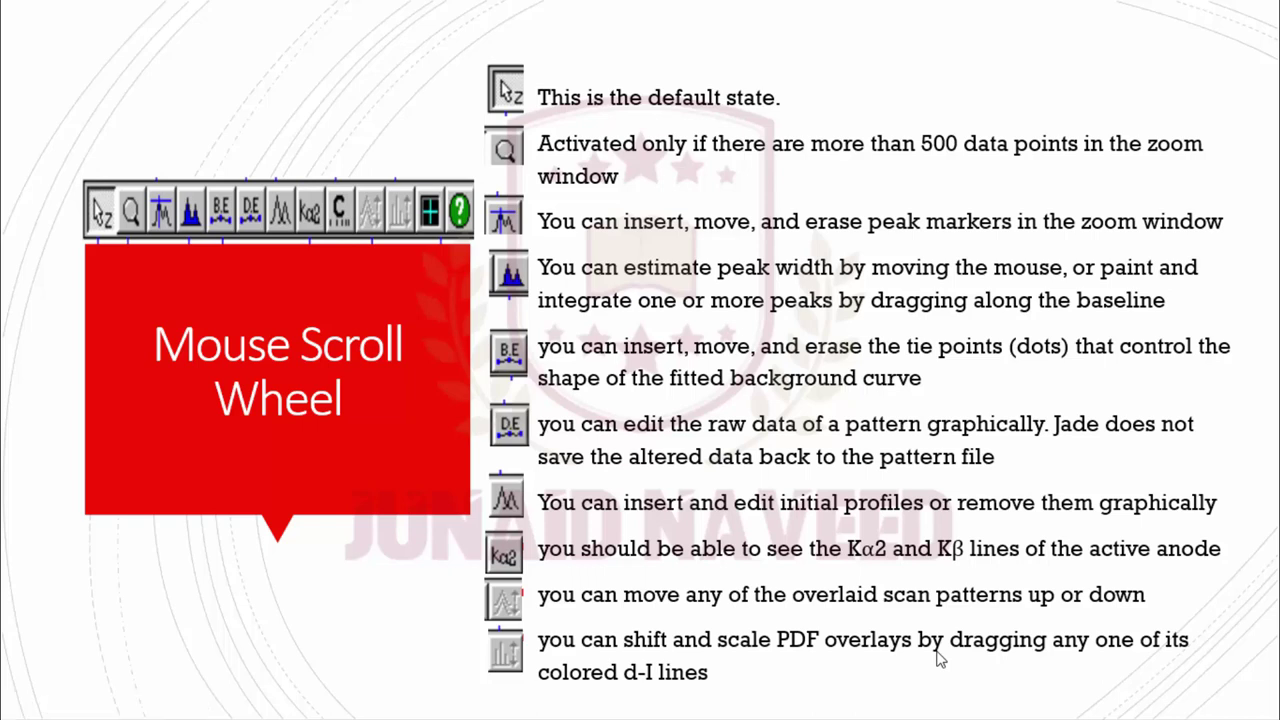
pyautogui.hotkey('alt', 'Tab')
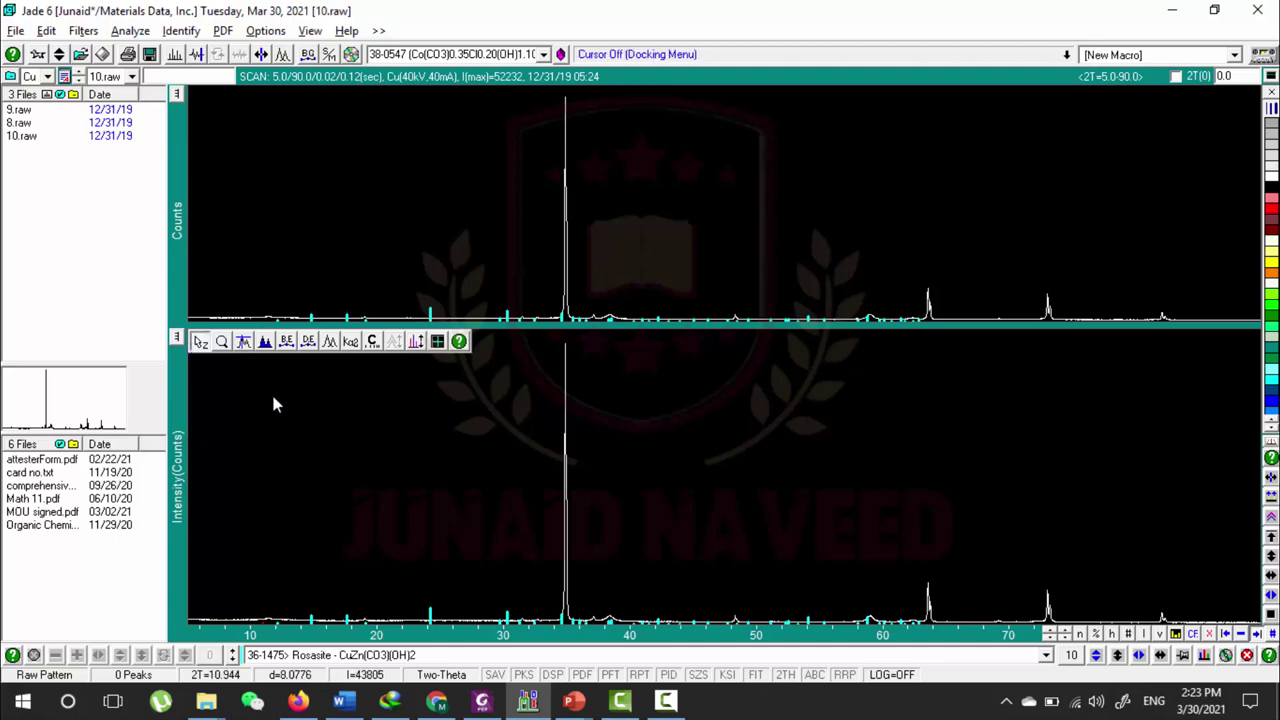
pyautogui.click(200, 342)
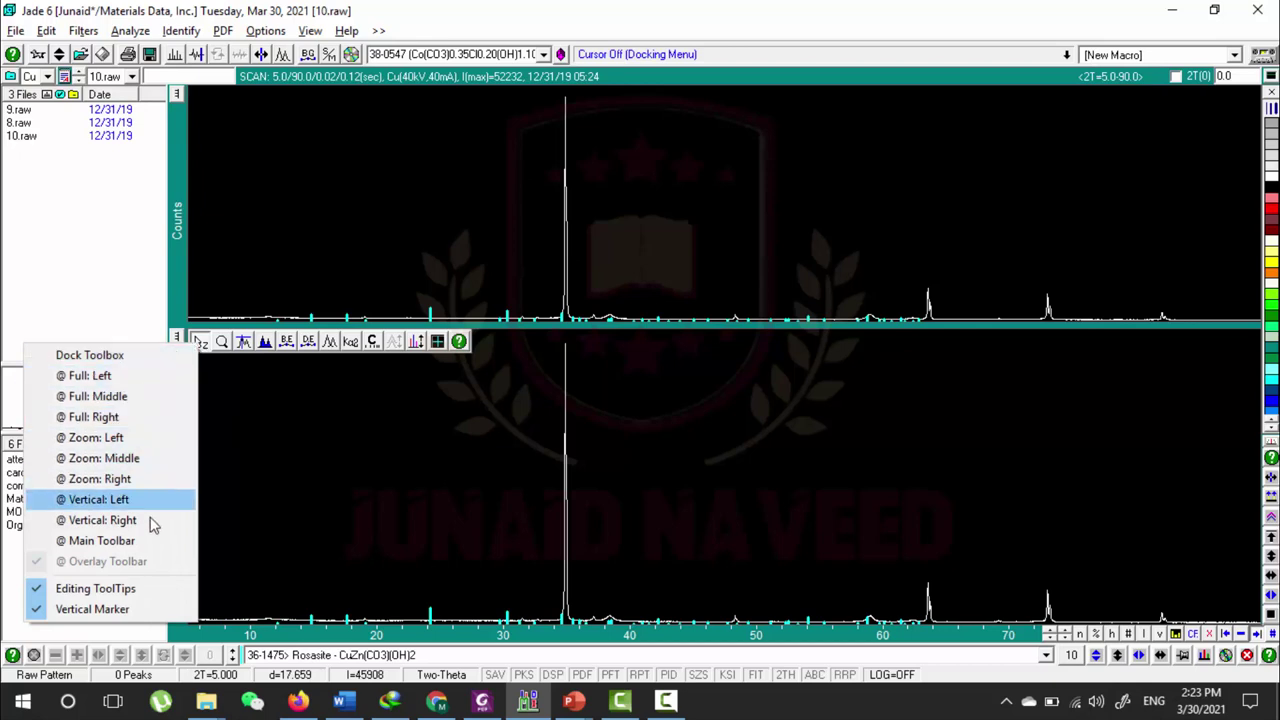
pyautogui.click(222, 342)
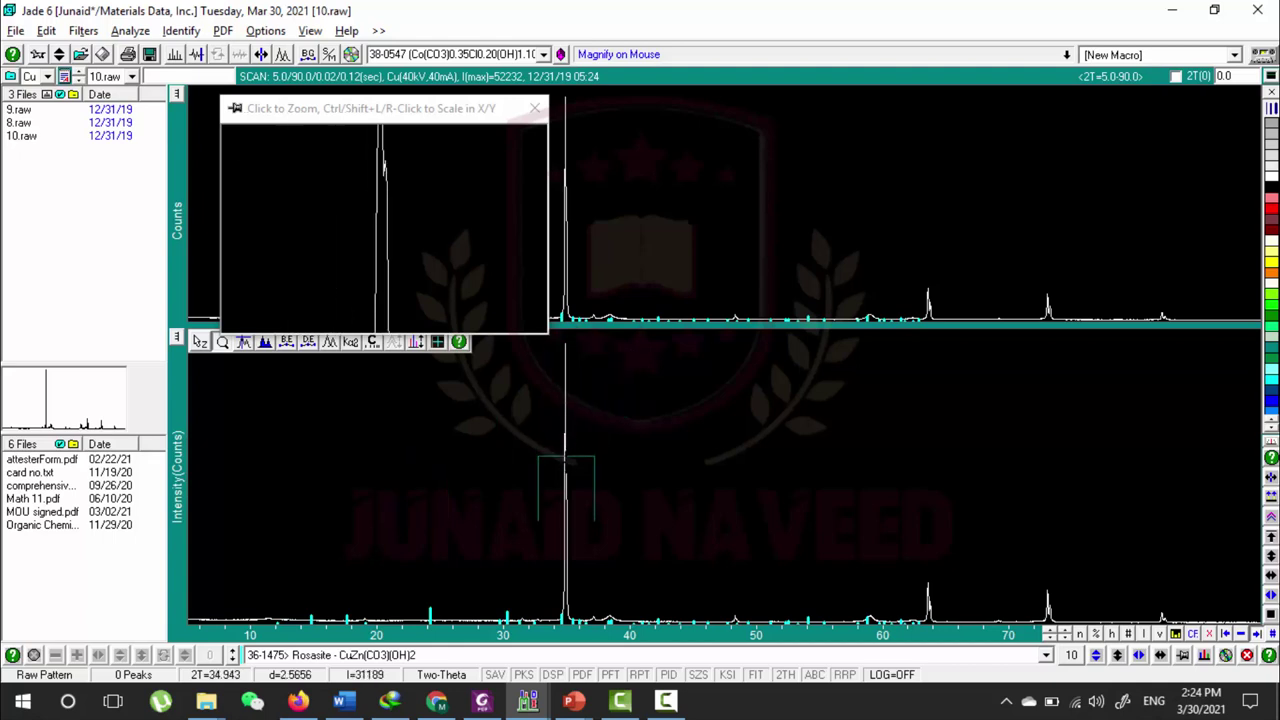
pyautogui.click(243, 342)
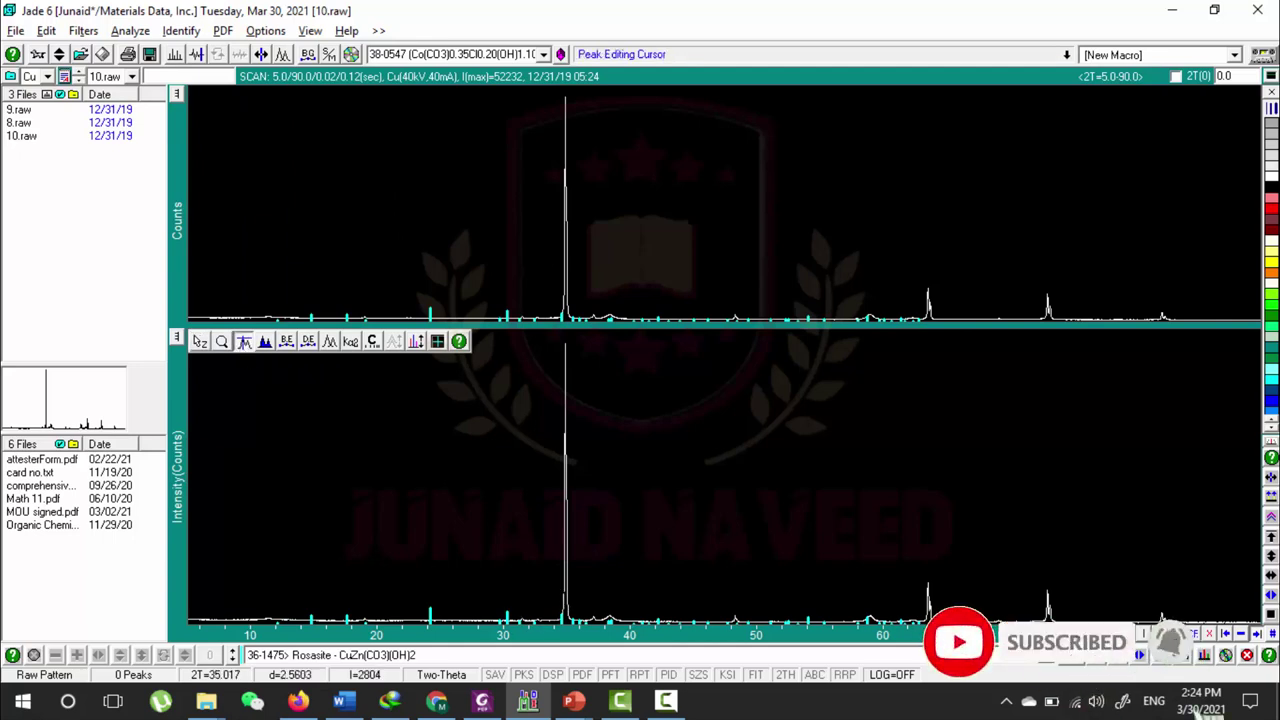
pyautogui.click(200, 343)
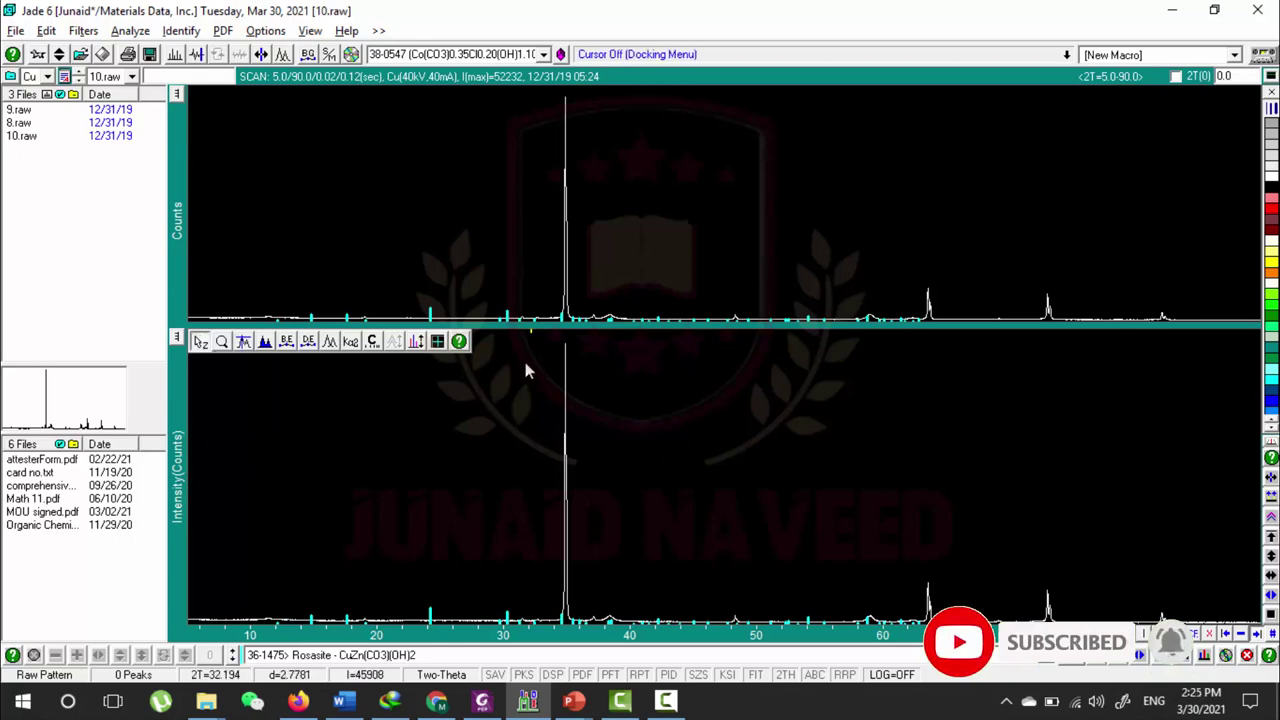
pyautogui.moveTo(641, 378); pyautogui.dragTo(640, 350)
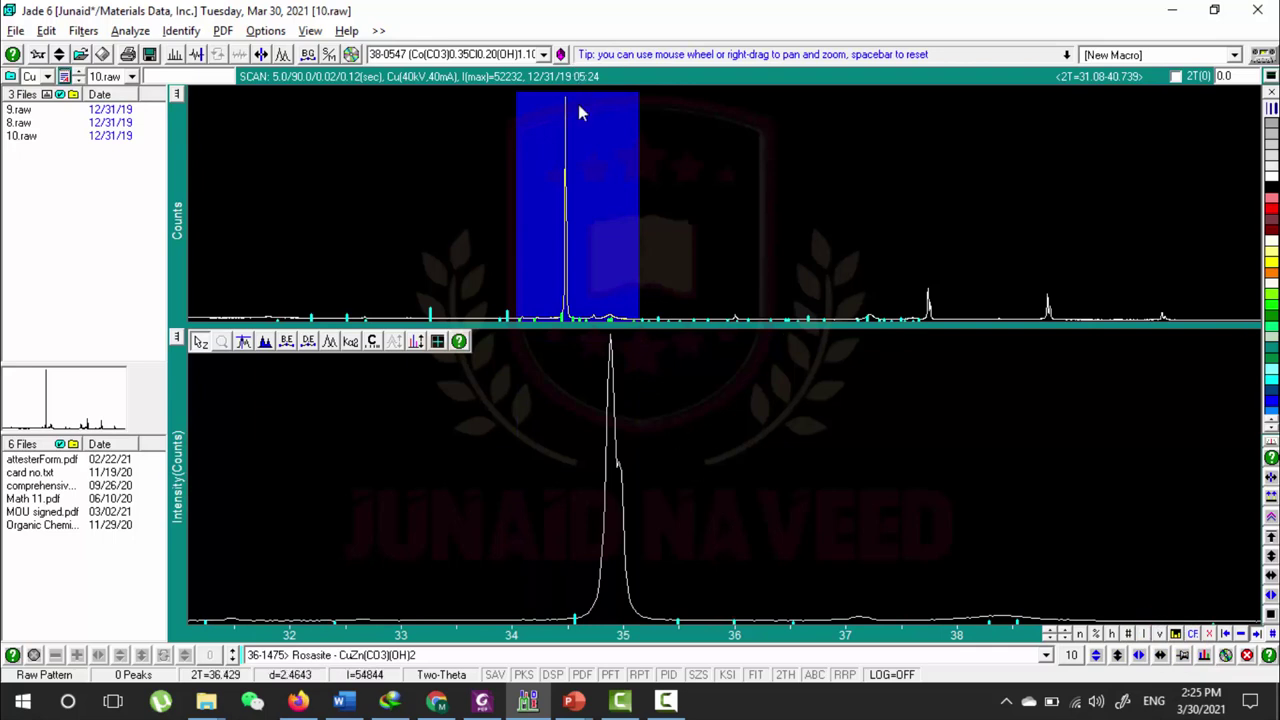
pyautogui.click(245, 344)
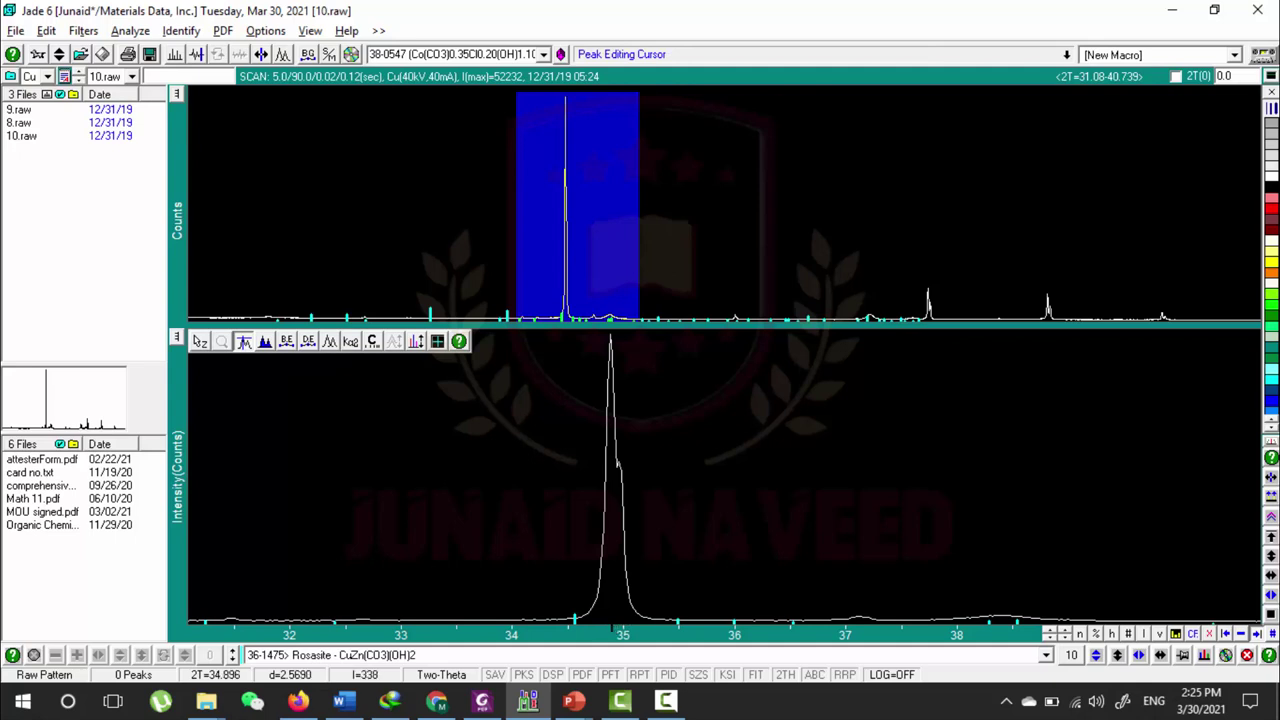
pyautogui.click(610, 626)
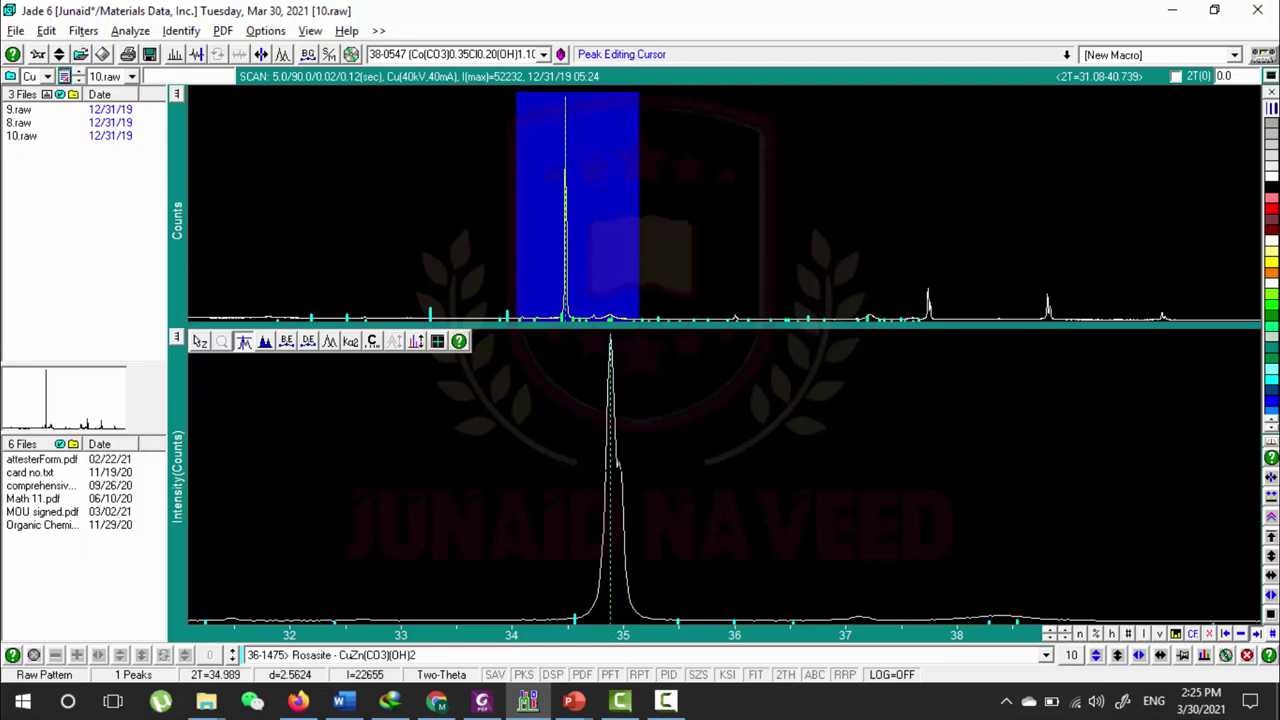
pyautogui.click(610, 480)
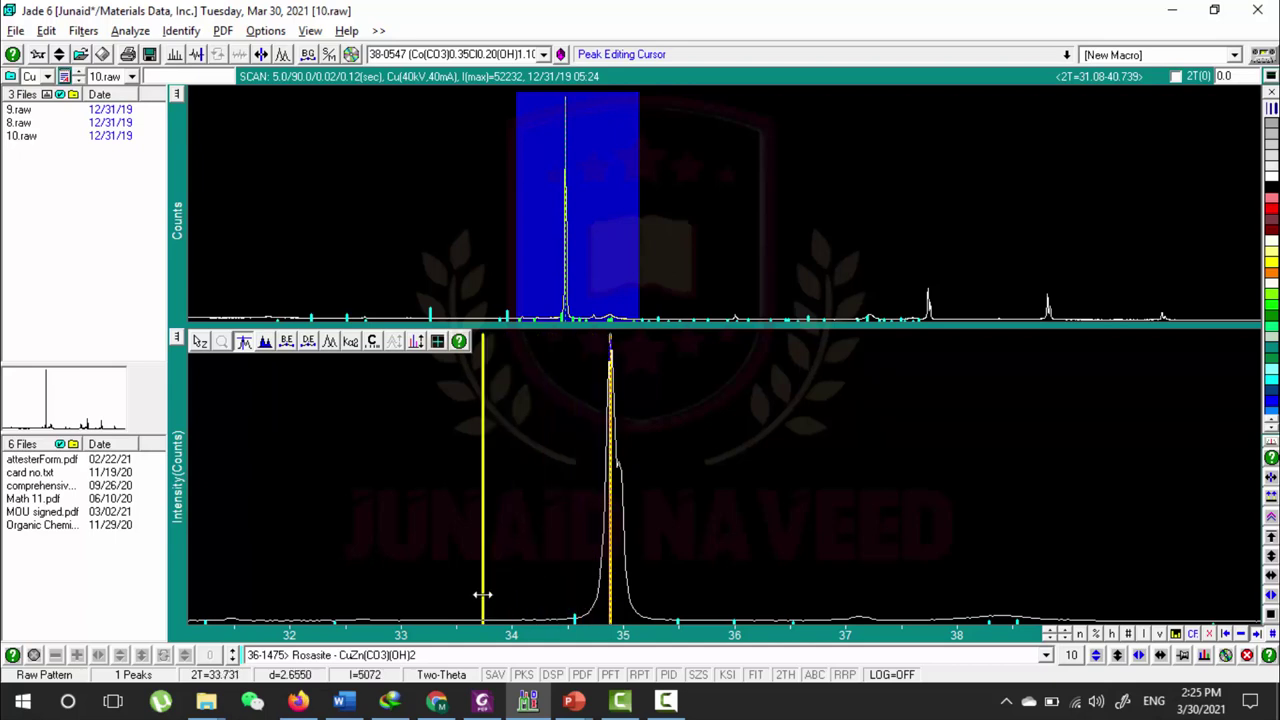
pyautogui.click(612, 600)
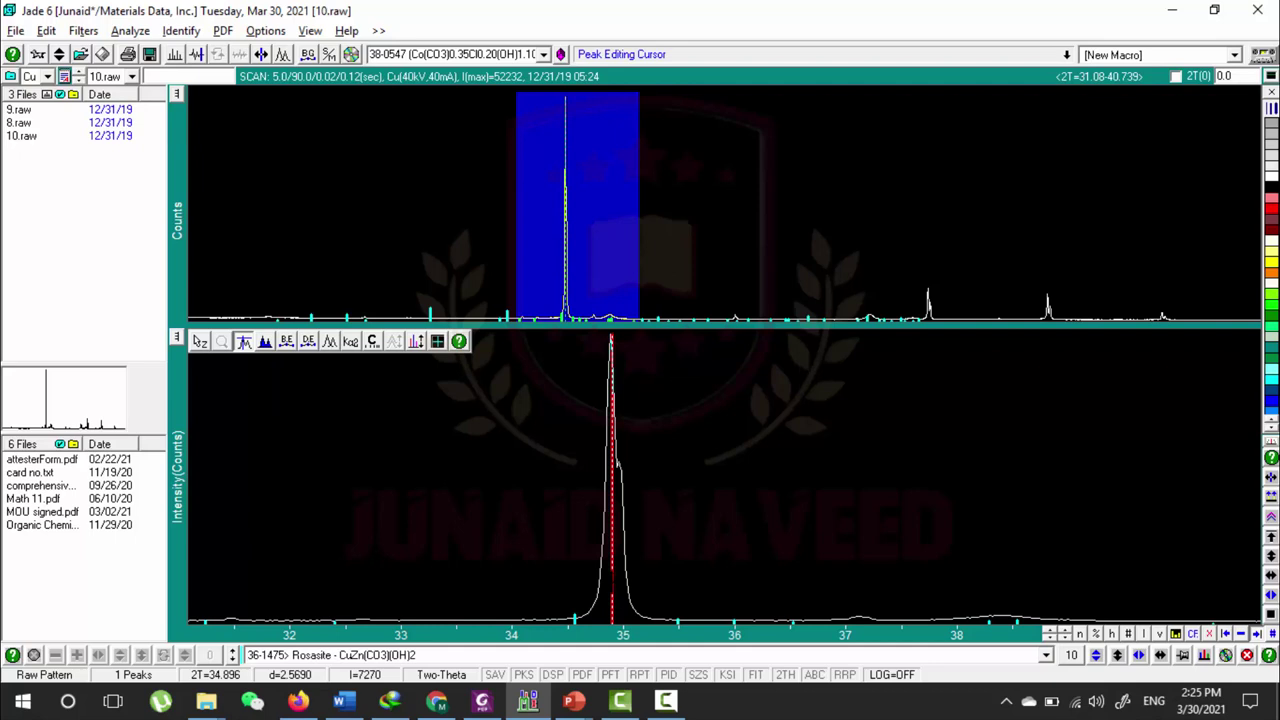
pyautogui.rightClick(610, 583)
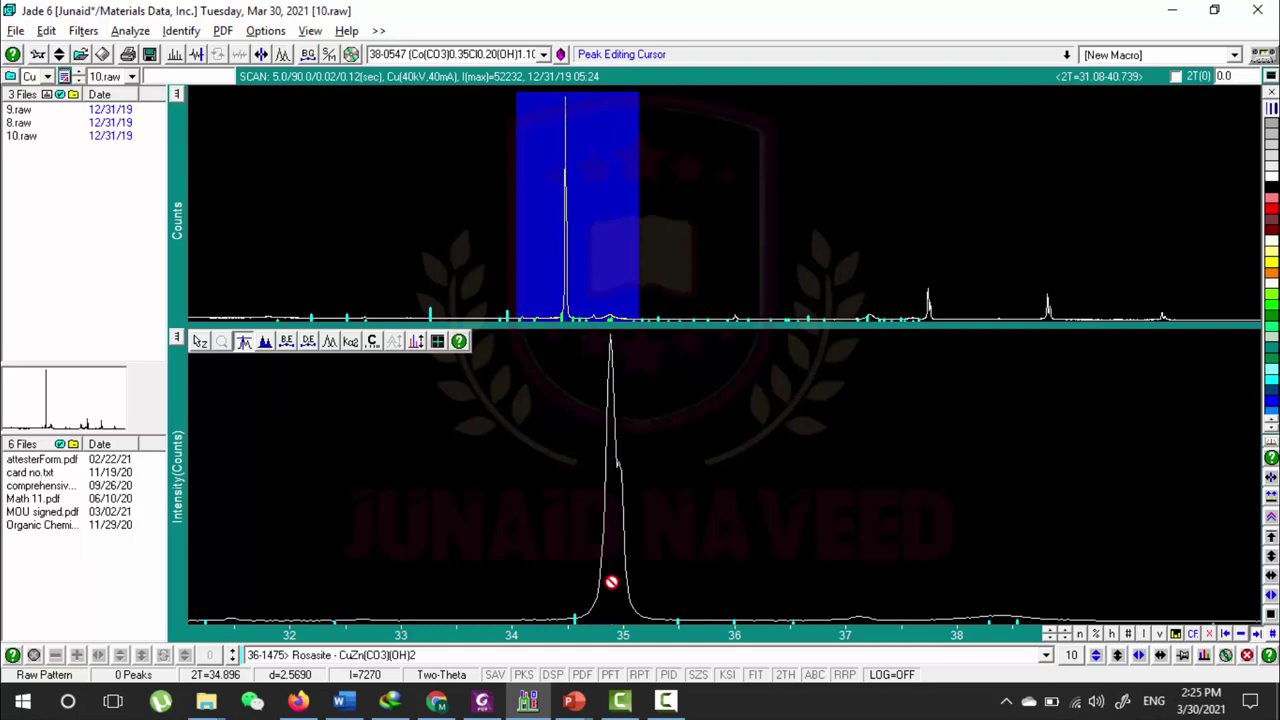
pyautogui.click(1270, 636)
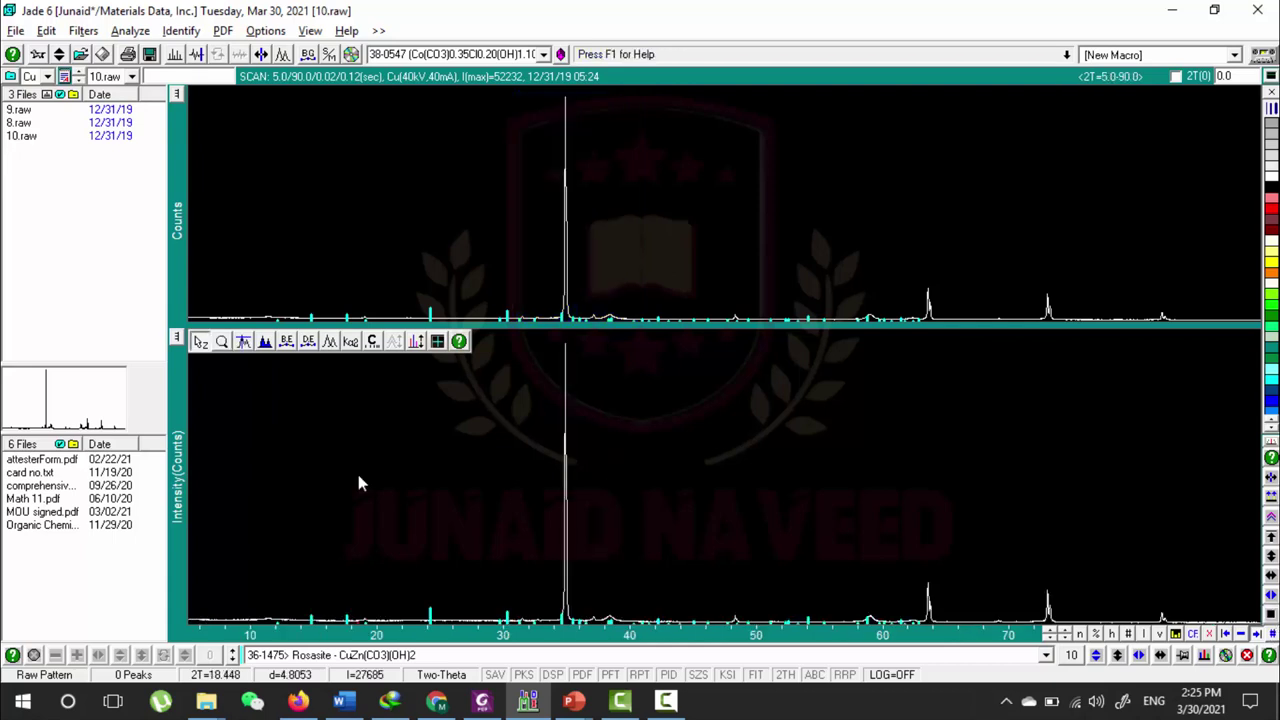
# - With the cursor off, zoom the lower plot to about 29.5–38.5° 2θ around the 35° peak
pyautogui.click(266, 345)
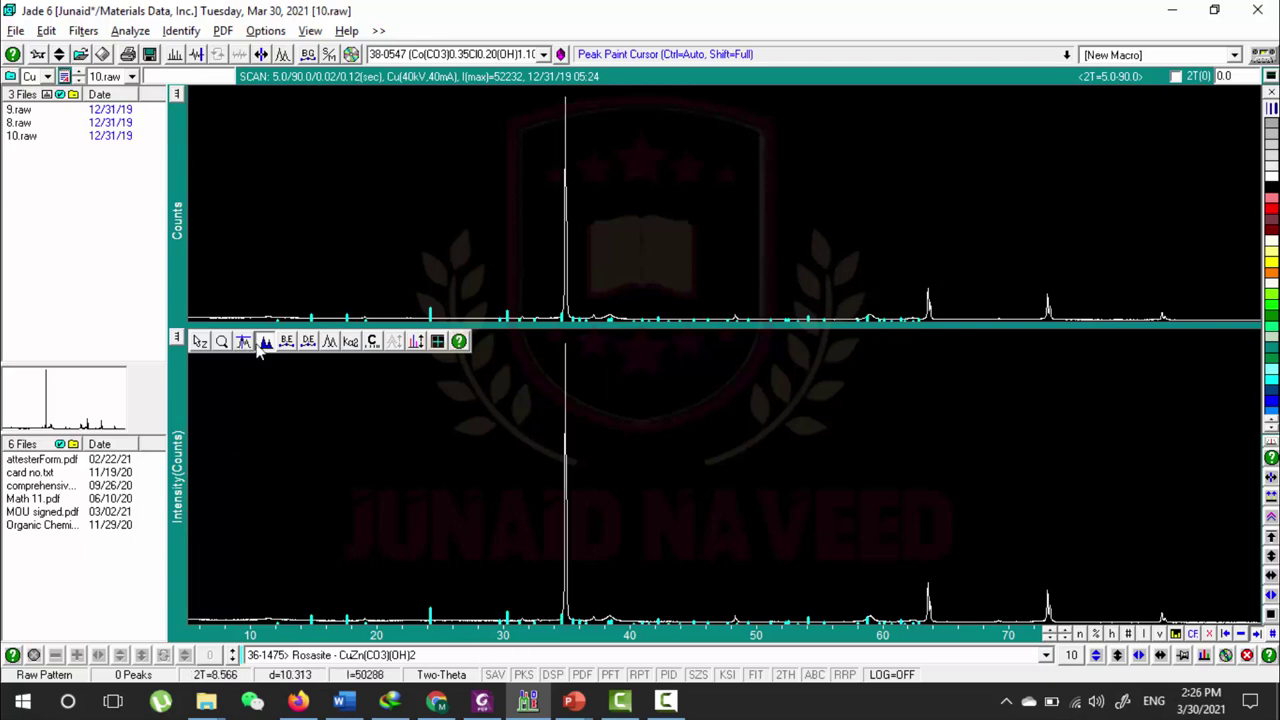
pyautogui.click(200, 342)
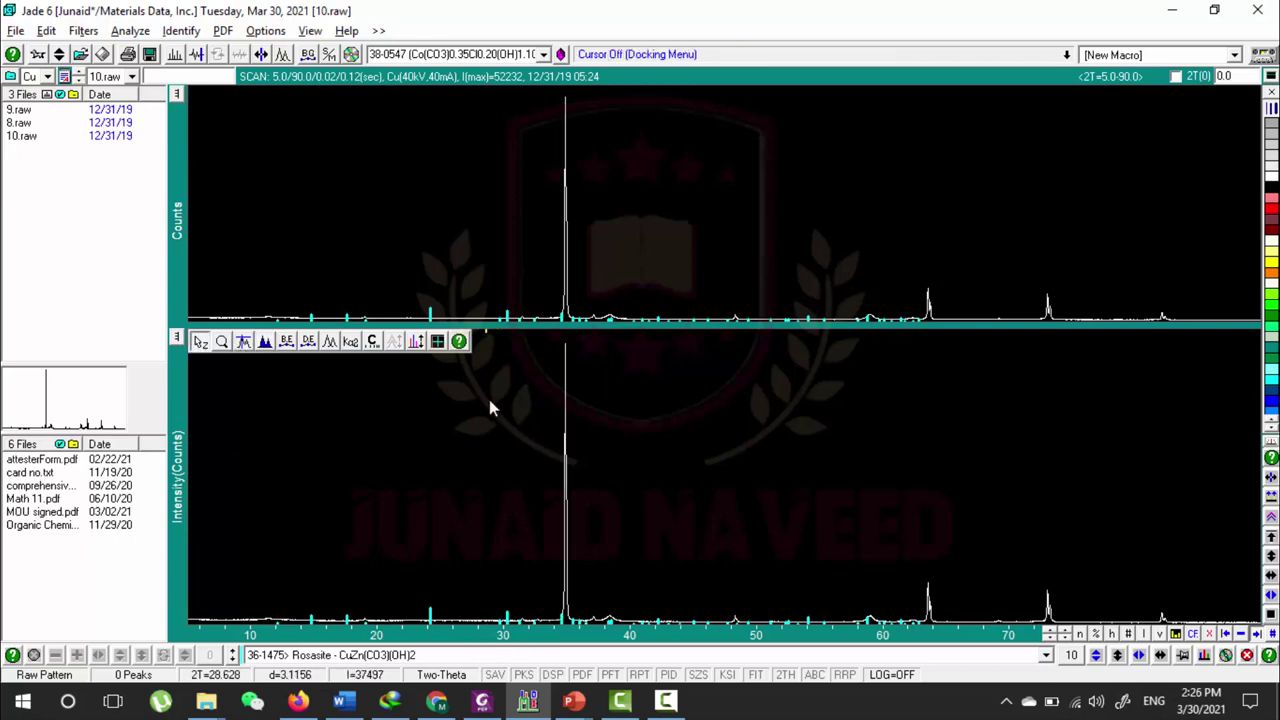
pyautogui.moveTo(563, 498); pyautogui.dragTo(646, 357)
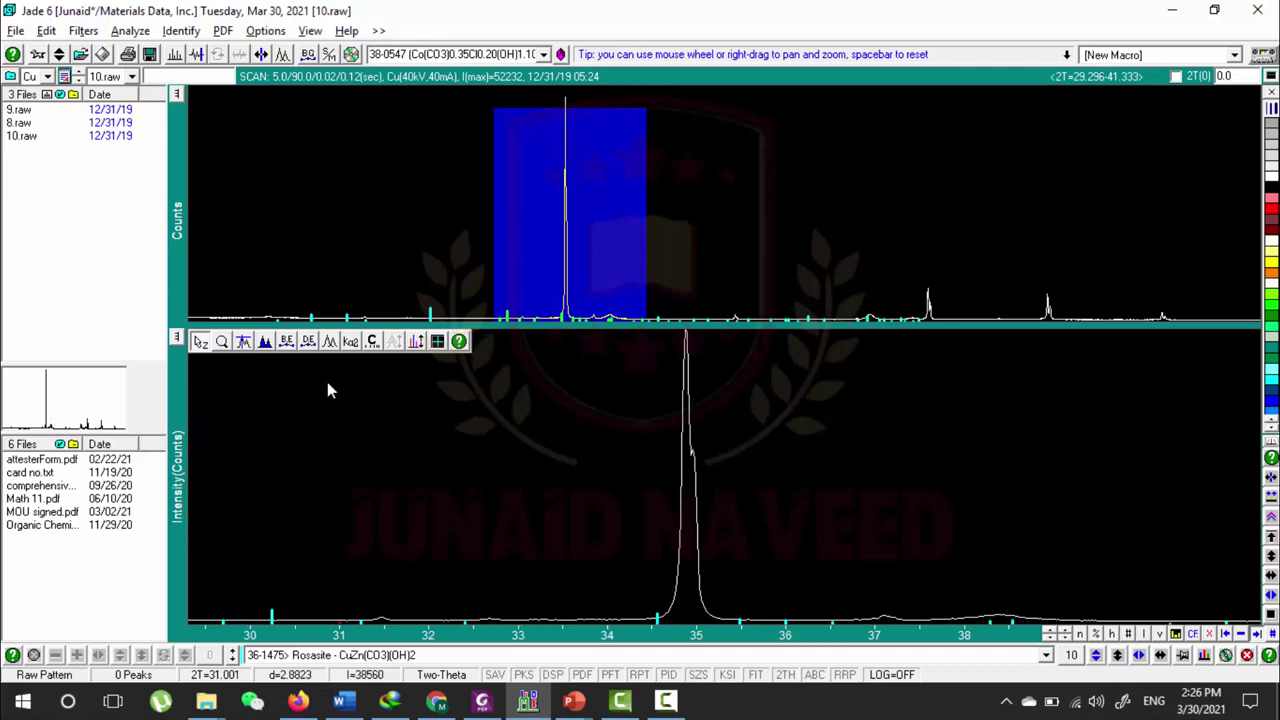
# - Paint the 35° peak from 34.660° to 35.200°, getting area 355636 and FWHM 0.119
pyautogui.click(265, 343)
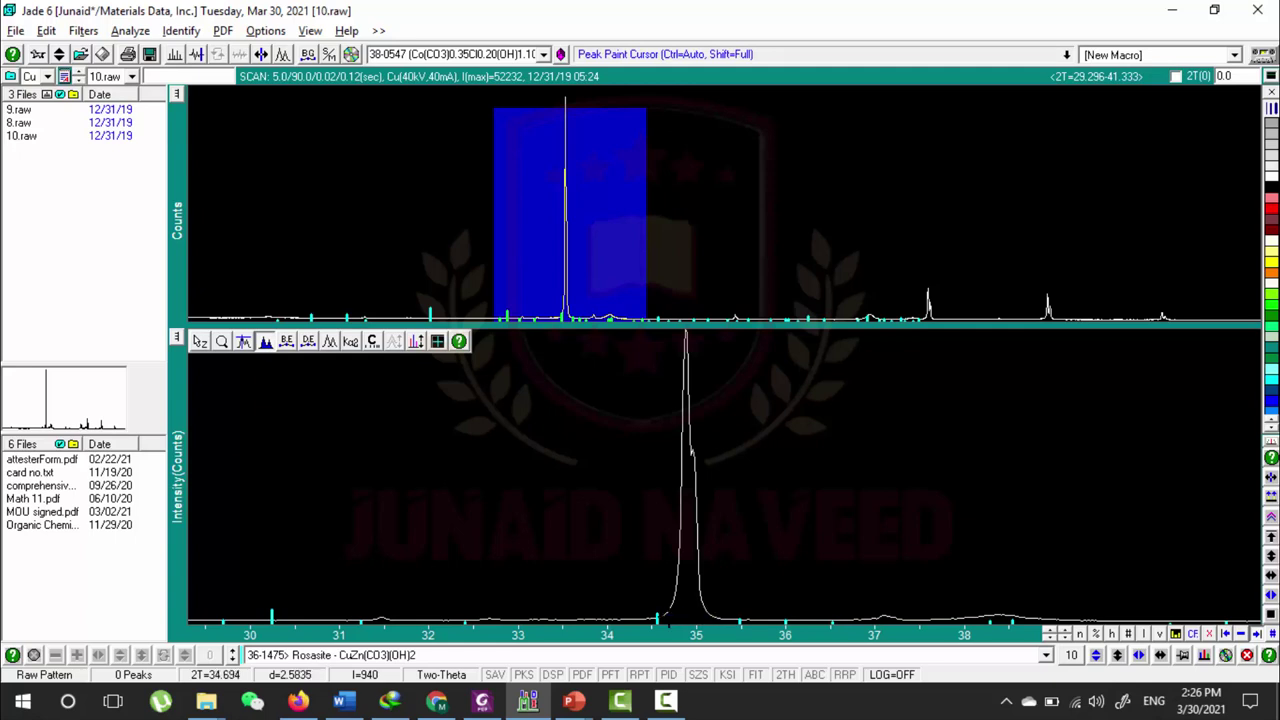
pyautogui.moveTo(714, 615); pyautogui.dragTo(666, 615)
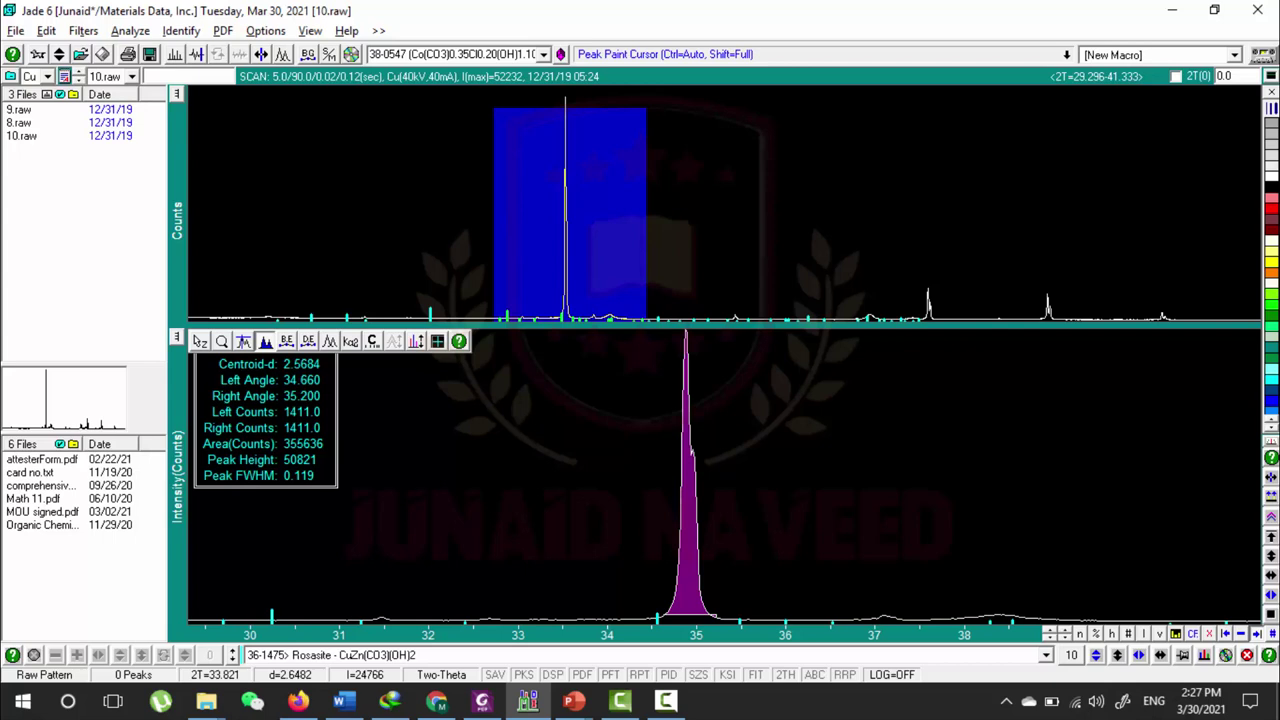
# - Erase the painted peak integration from the zoomed pattern
pyautogui.rightClick(519, 385)
pyautogui.click(488, 539)
pyautogui.rightClick(523, 366)
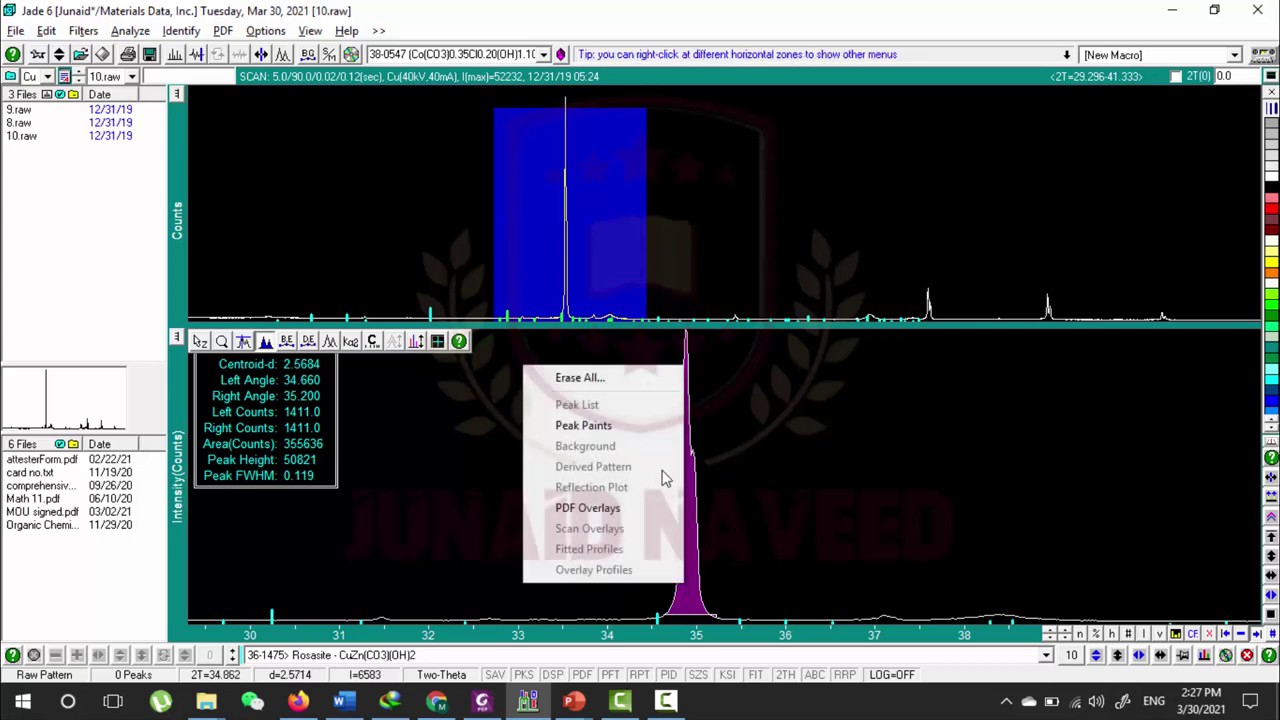
pyautogui.click(645, 377)
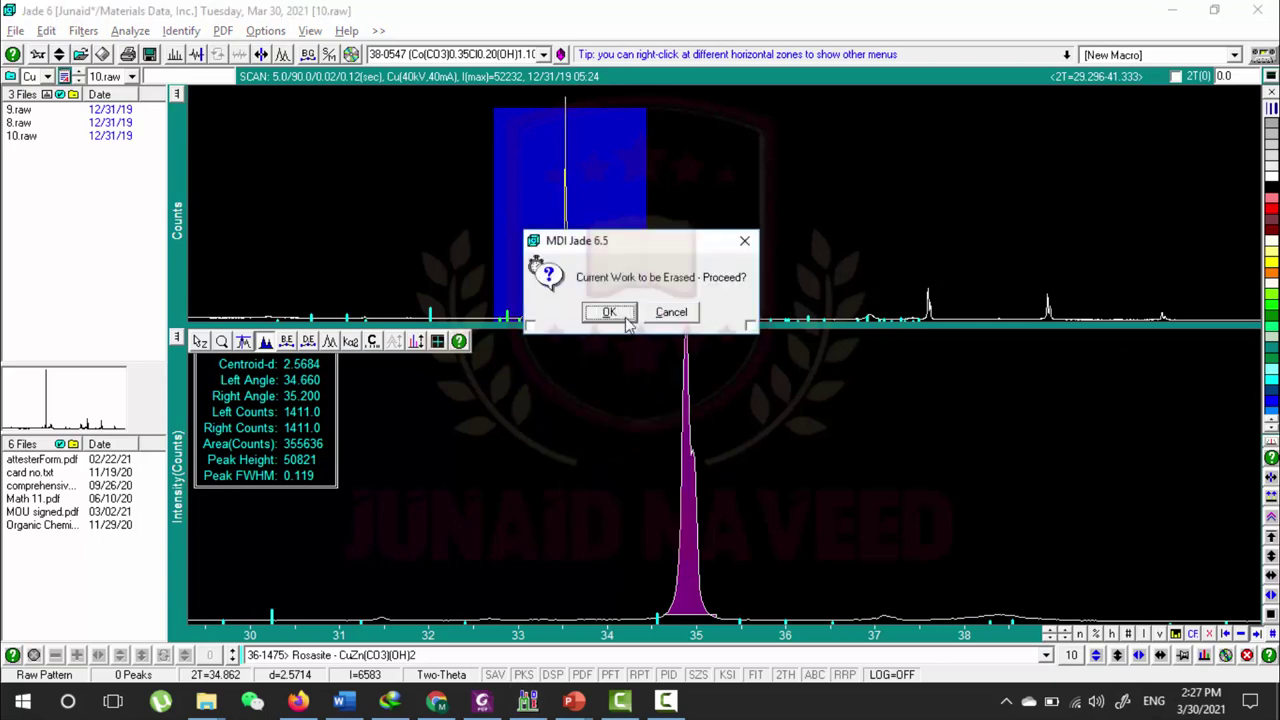
pyautogui.click(609, 312)
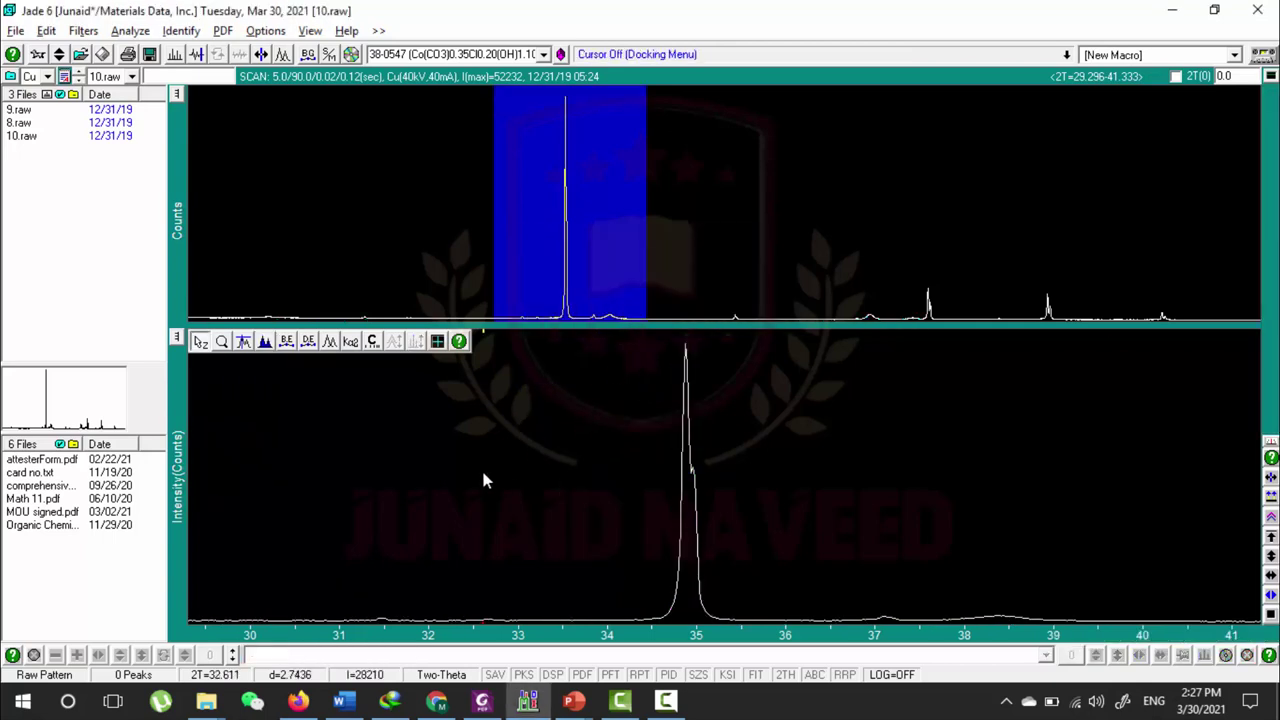
# - With the background editing cursor, add baseline tie points near 2θ 33°, then erase the 33° one
pyautogui.click(286, 342)
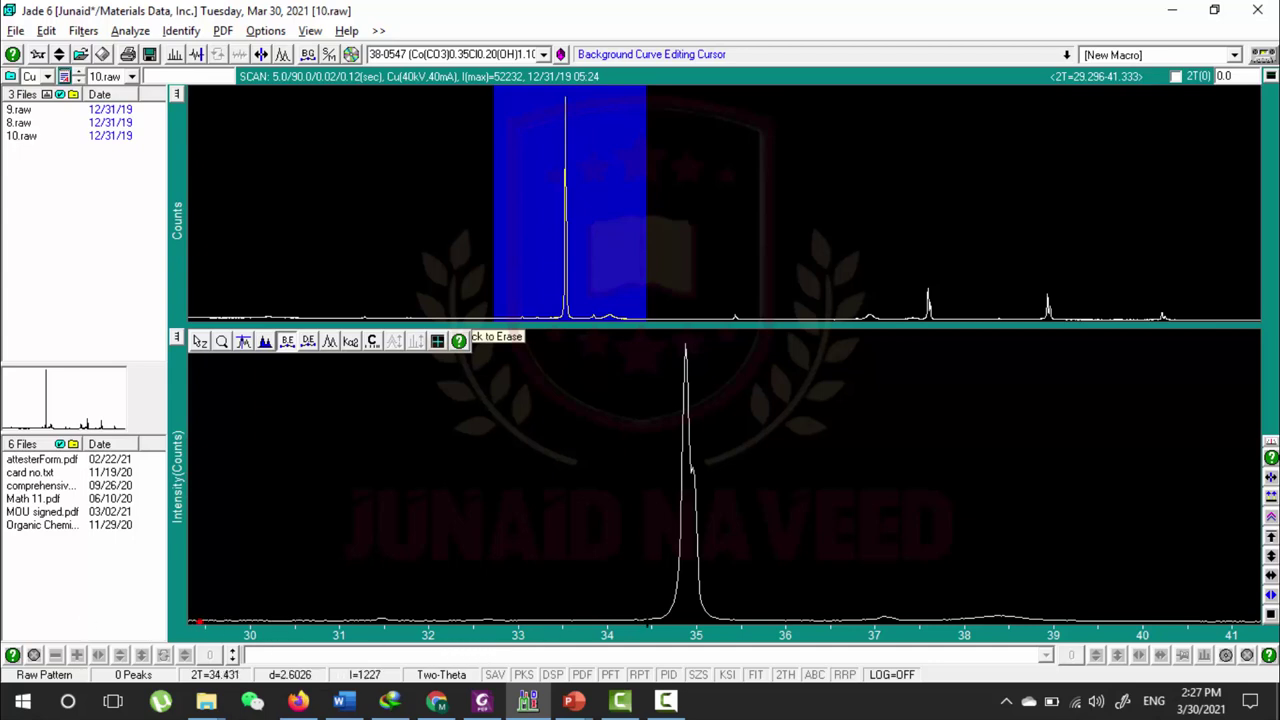
pyautogui.click(657, 624)
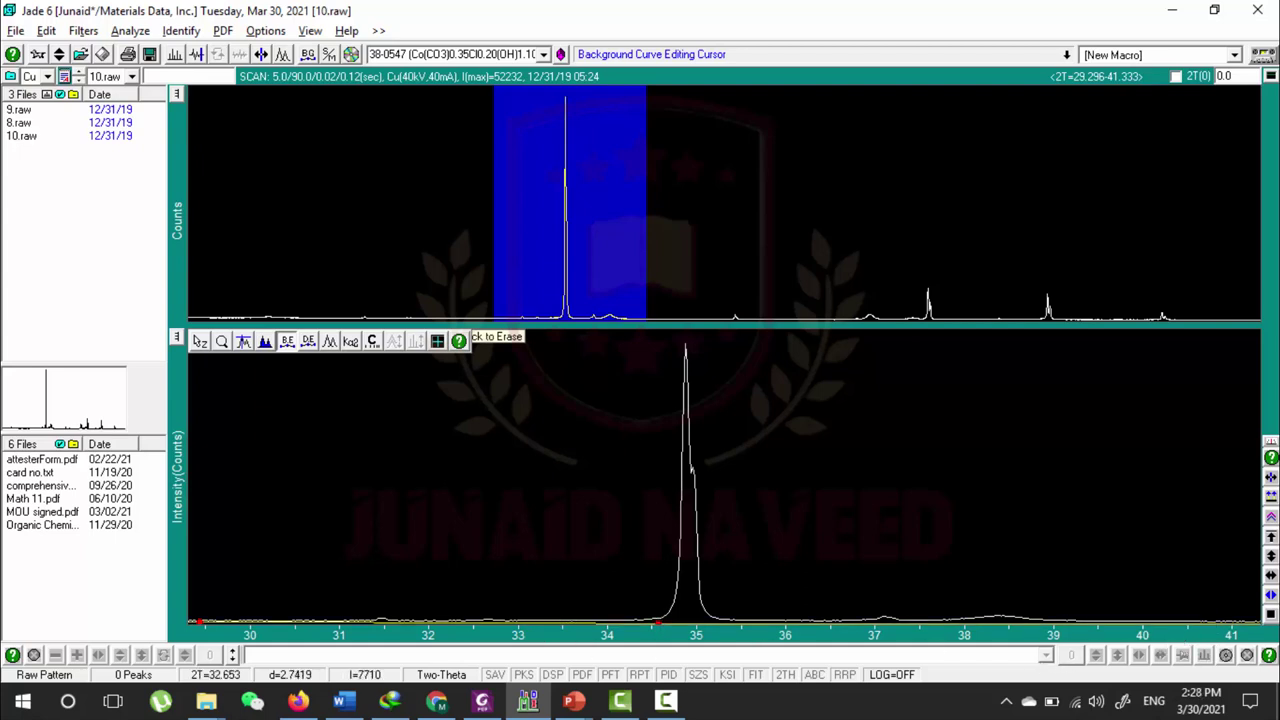
pyautogui.click(490, 622)
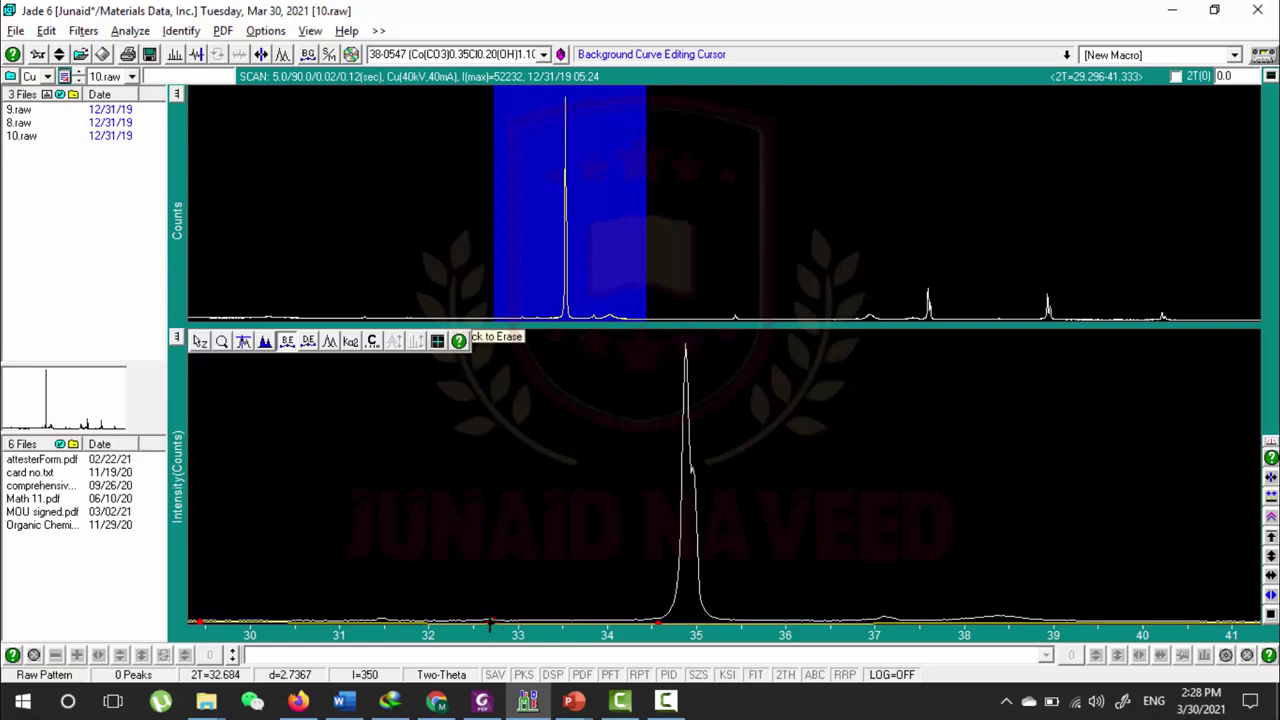
pyautogui.rightClick(490, 622)
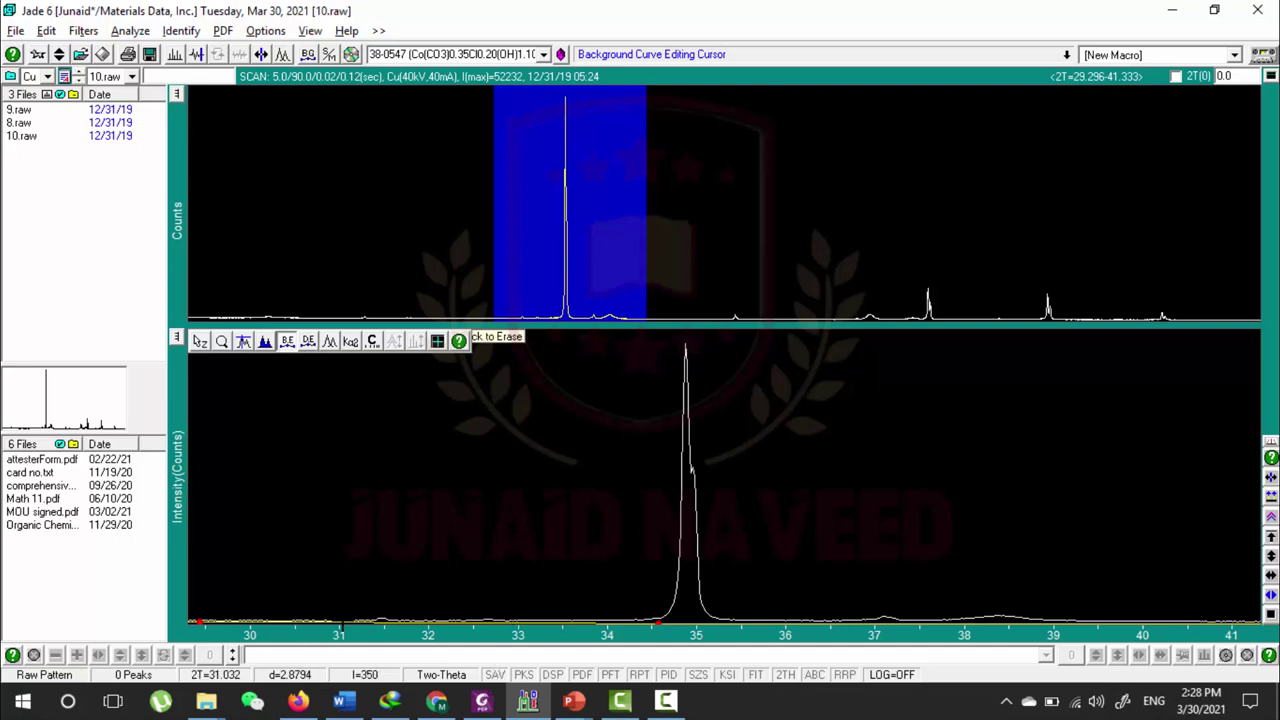
# - Reset the zoom window to full range, then zoom the lower pane to 10–25° 2θ
pyautogui.rightClick(342, 622)
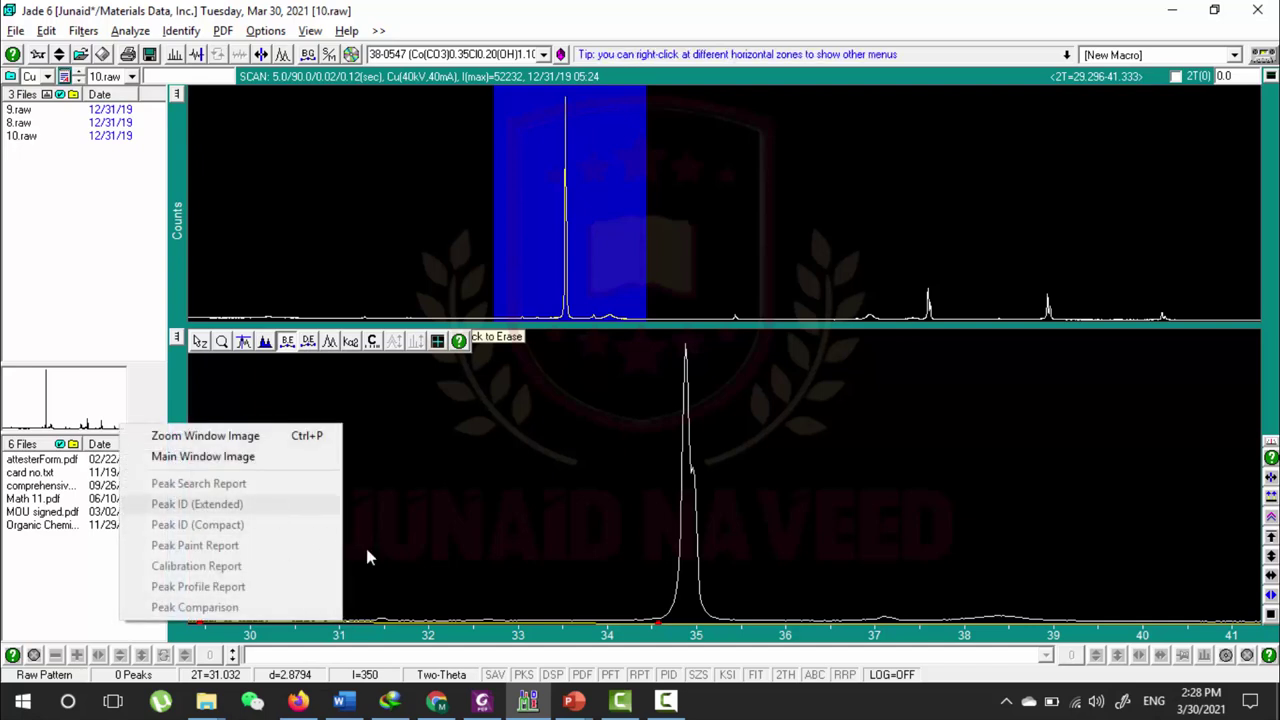
pyautogui.click(414, 622)
pyautogui.click(414, 622)
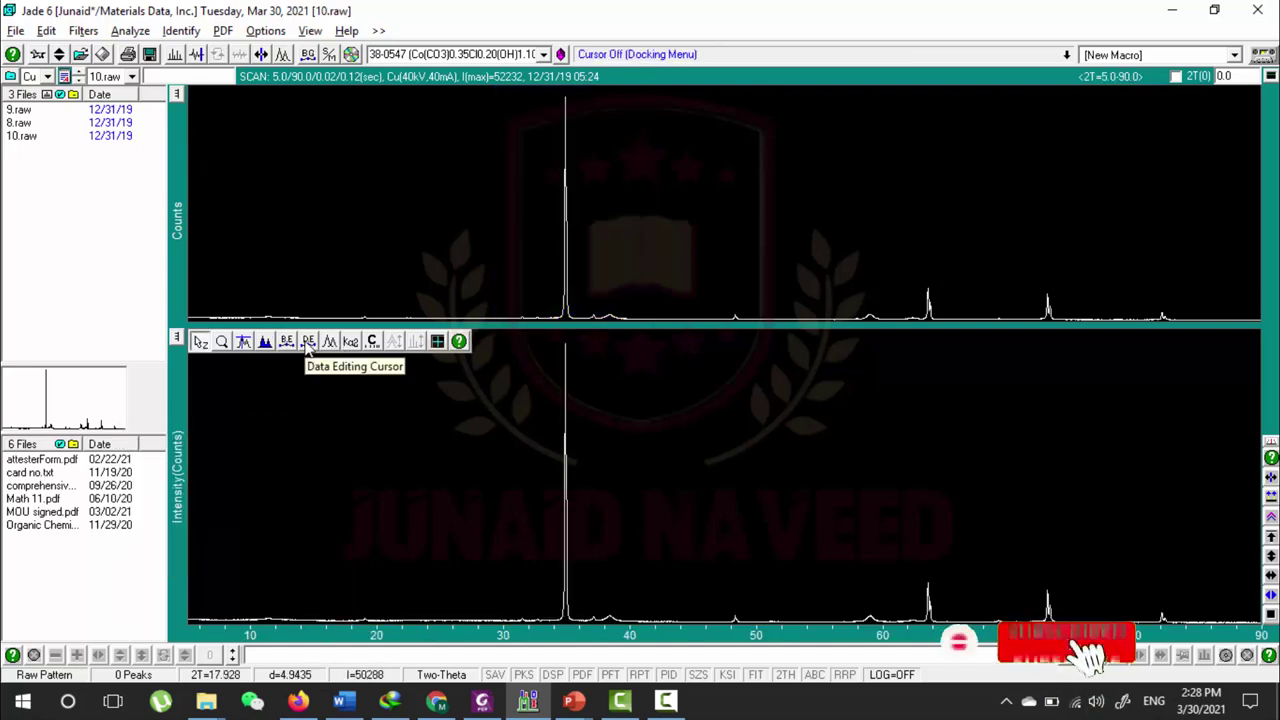
pyautogui.click(309, 343)
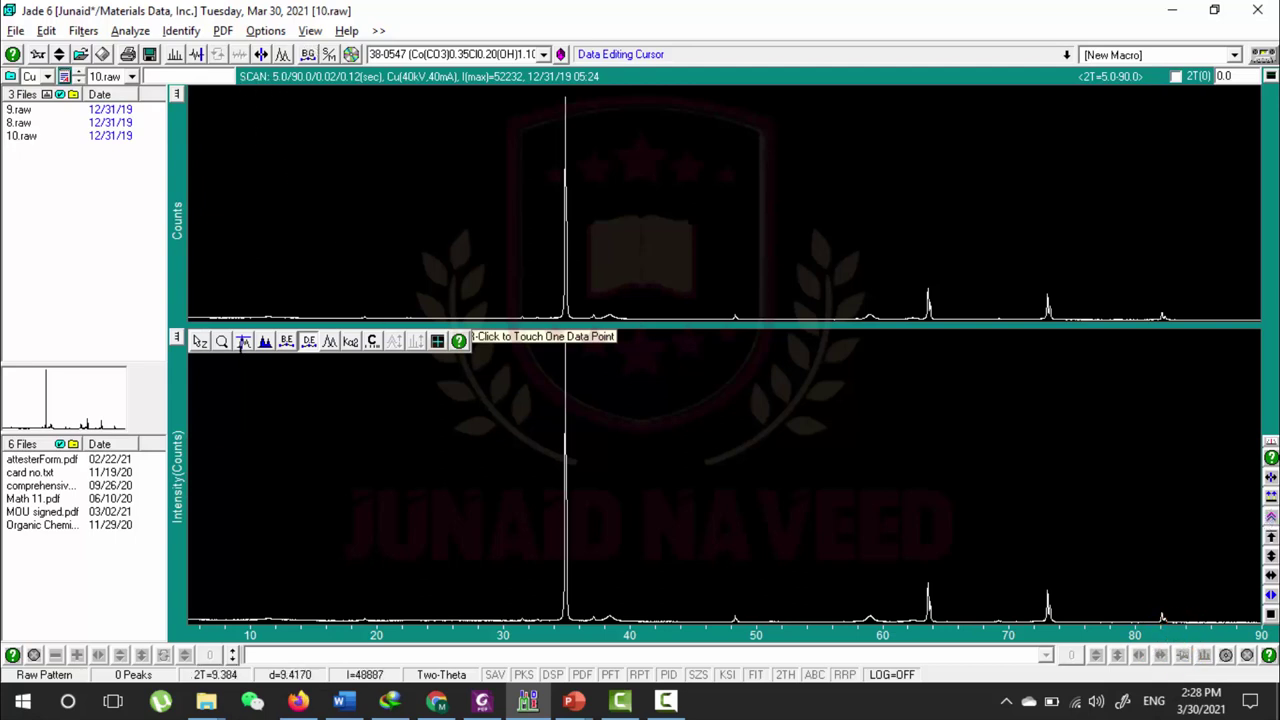
pyautogui.click(200, 342)
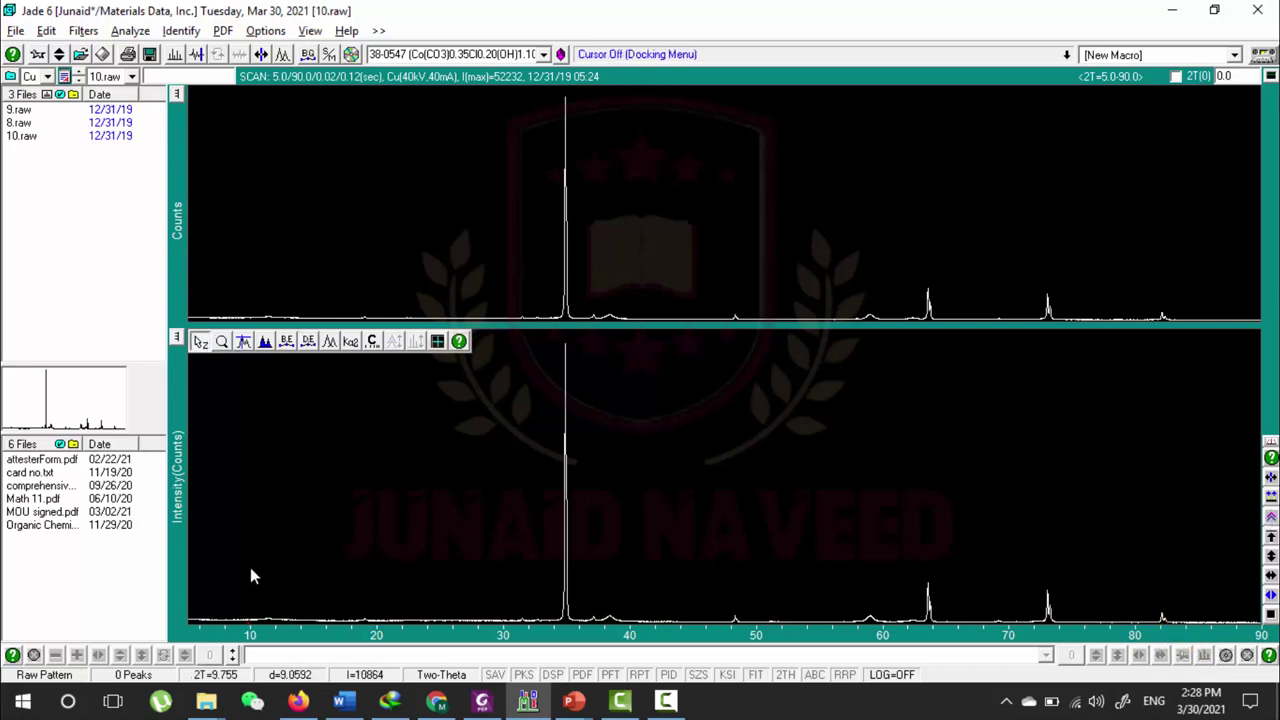
pyautogui.moveTo(370, 612); pyautogui.dragTo(443, 570)
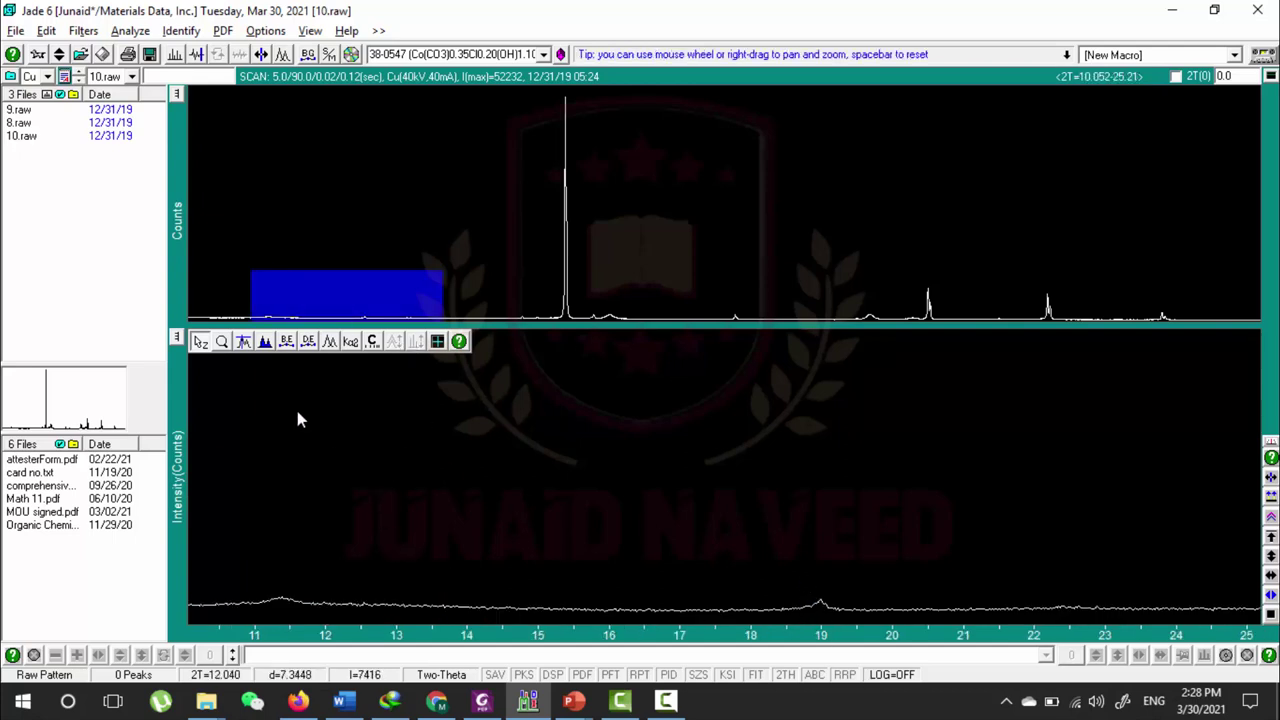
# - With the Data Editing Cursor, pull two raw points near 12° and 12.6° up into spikes
pyautogui.click(309, 342)
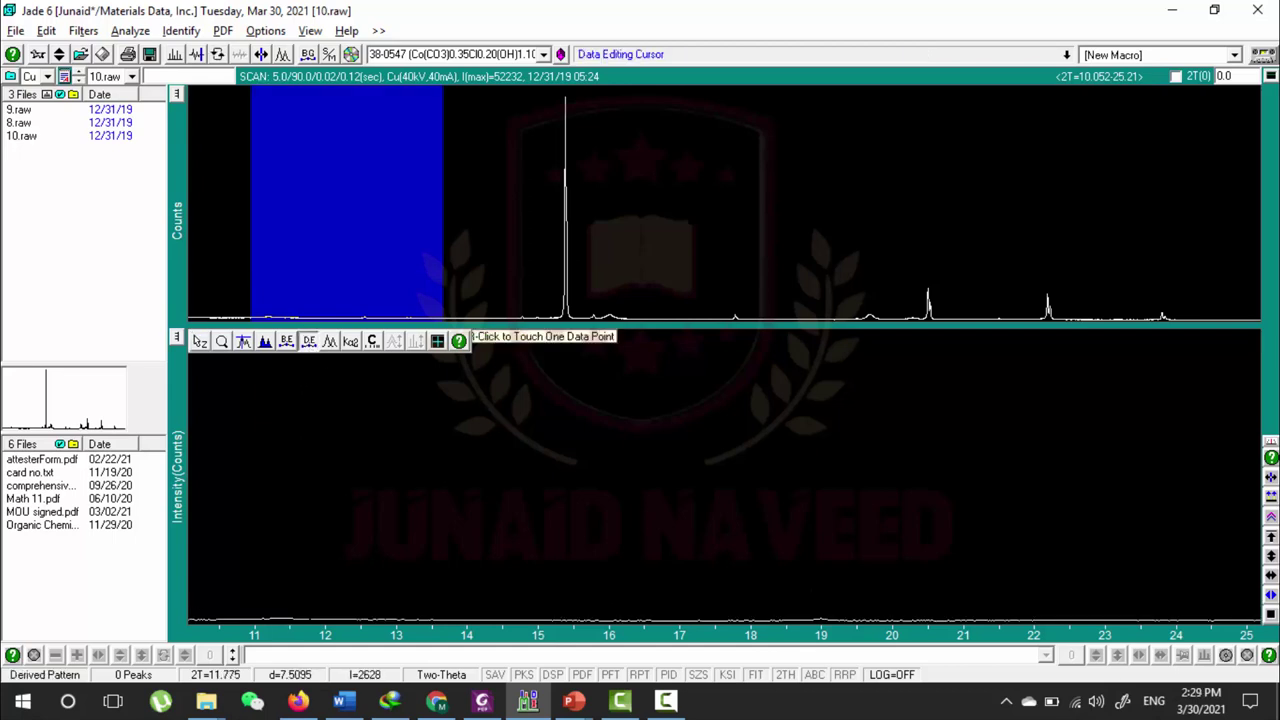
pyautogui.click(325, 524)
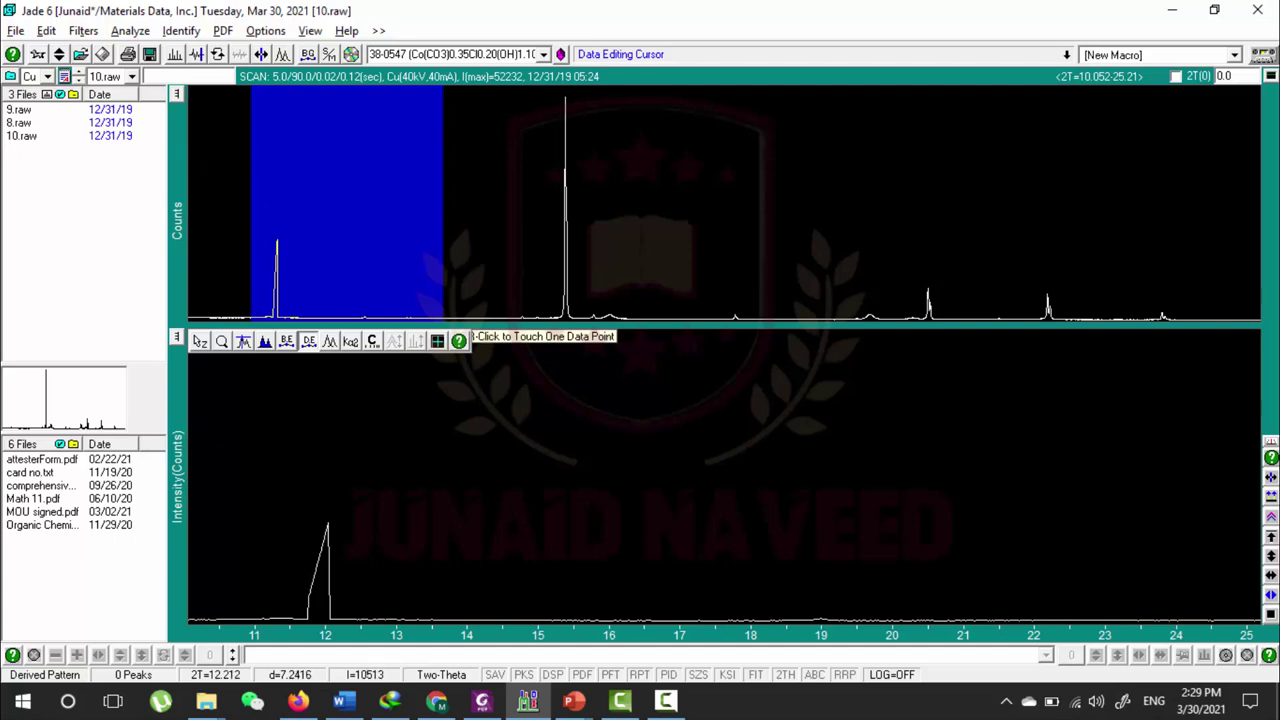
pyautogui.click(369, 583)
# - Reload the unedited 10.raw pattern at full 5–90° range and turn on the Kα2/β cursor
pyautogui.click(38, 56)
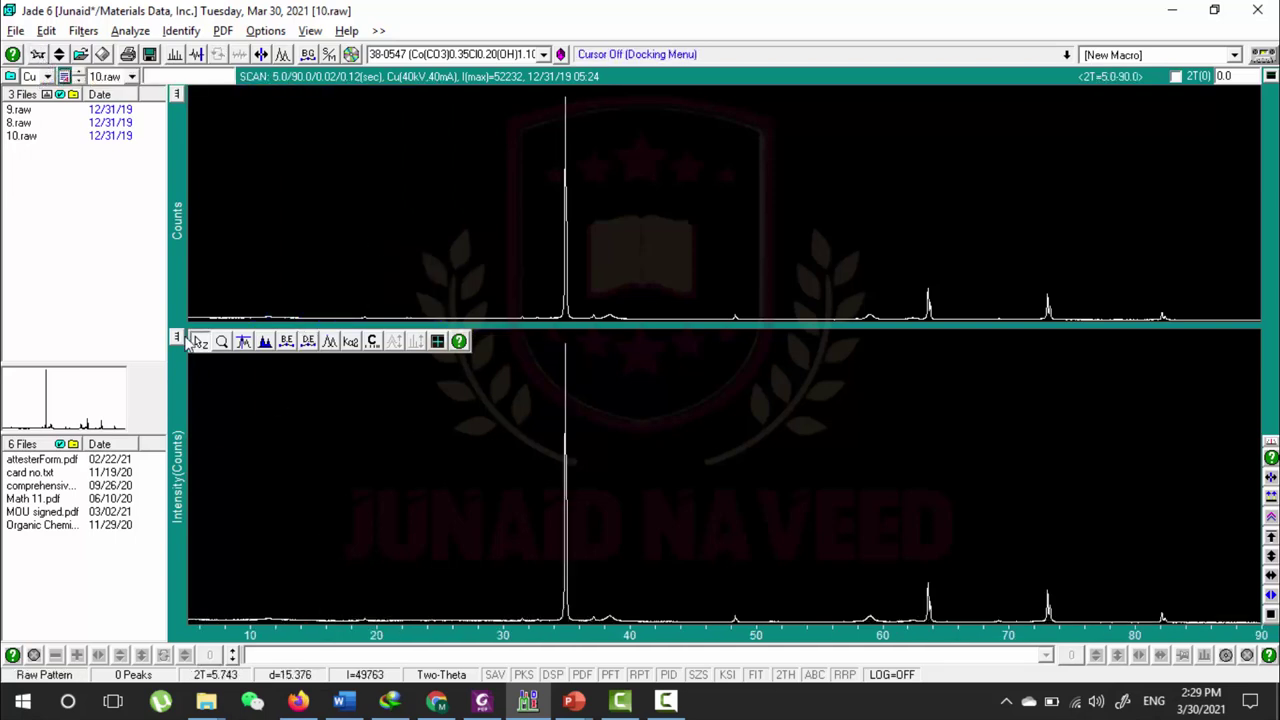
pyautogui.click(353, 342)
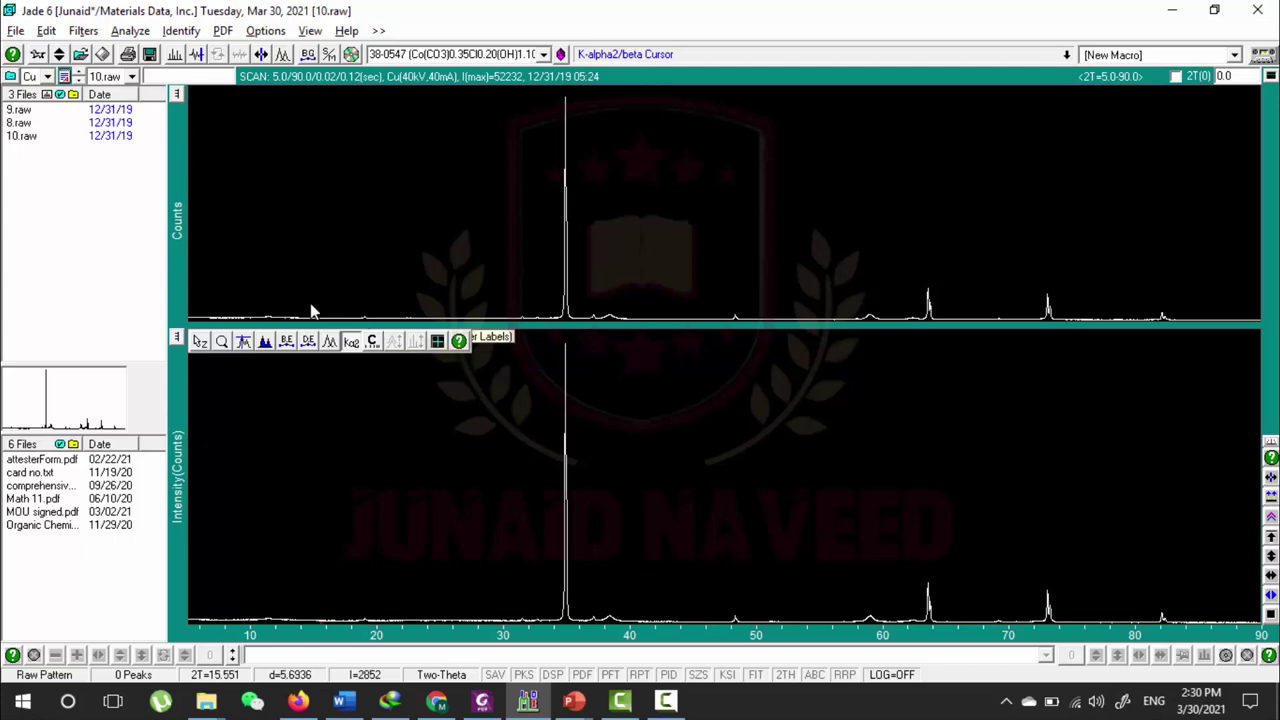
# - Overlay PDF card 75-1621 Graphite 2H and drag its lines down to about 11.7%
pyautogui.click(199, 341)
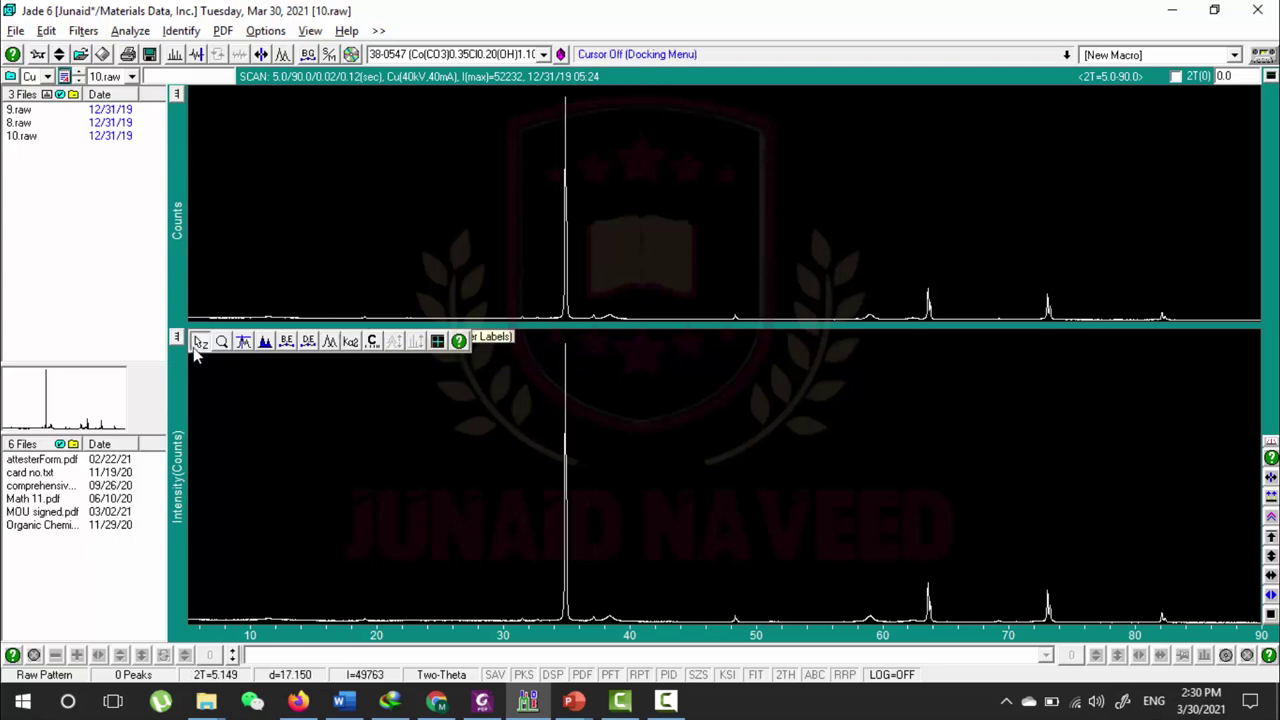
pyautogui.click(385, 55)
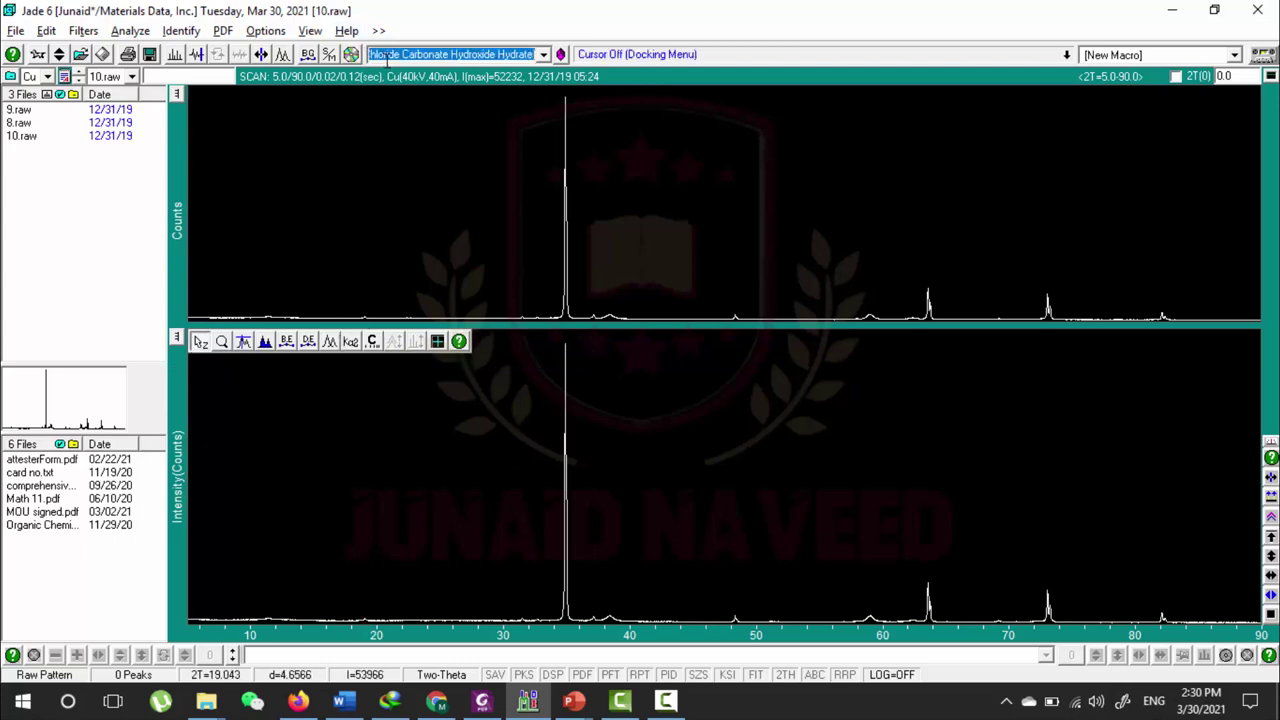
pyautogui.scroll(-1, 513, 54)
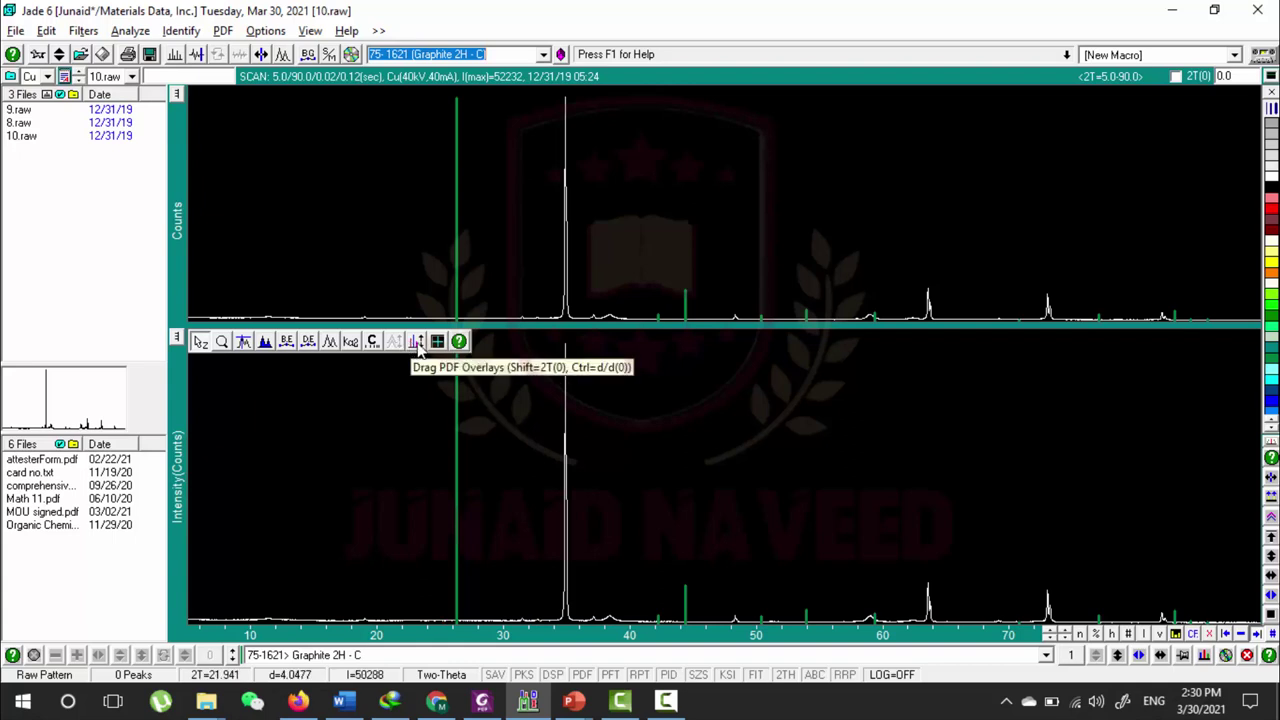
pyautogui.click(418, 343)
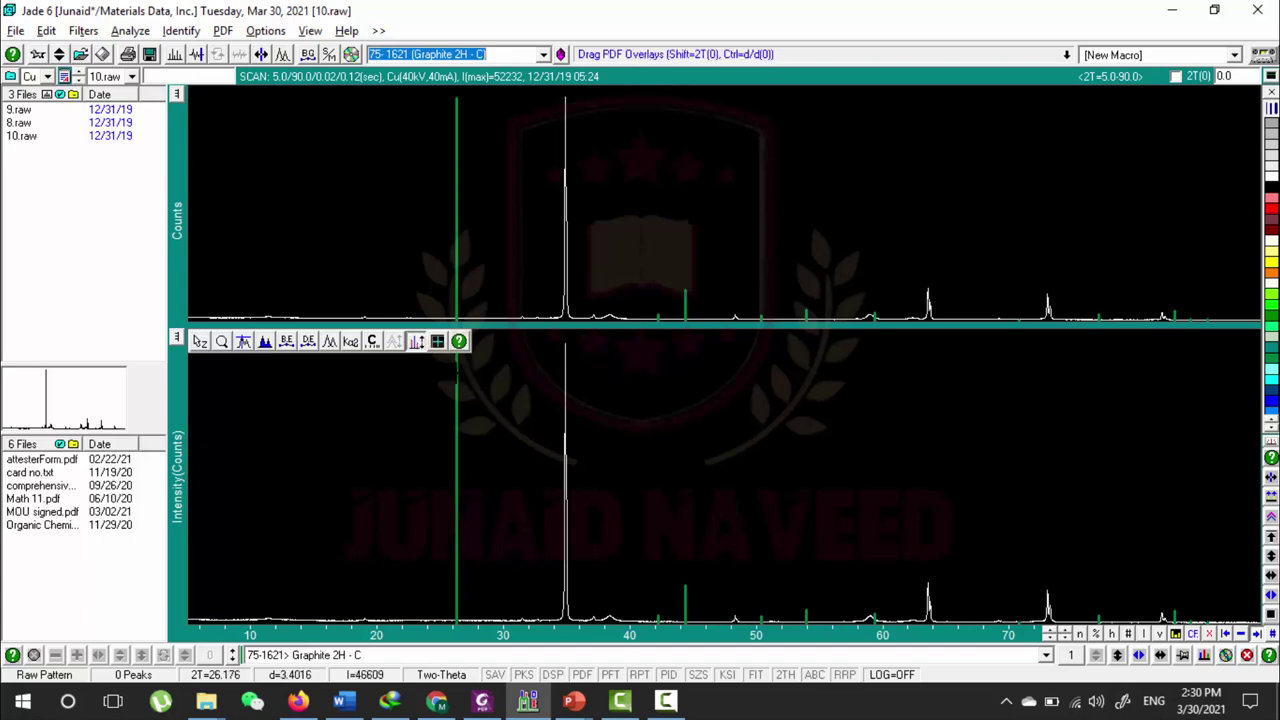
pyautogui.moveTo(456, 375); pyautogui.dragTo(456, 528)
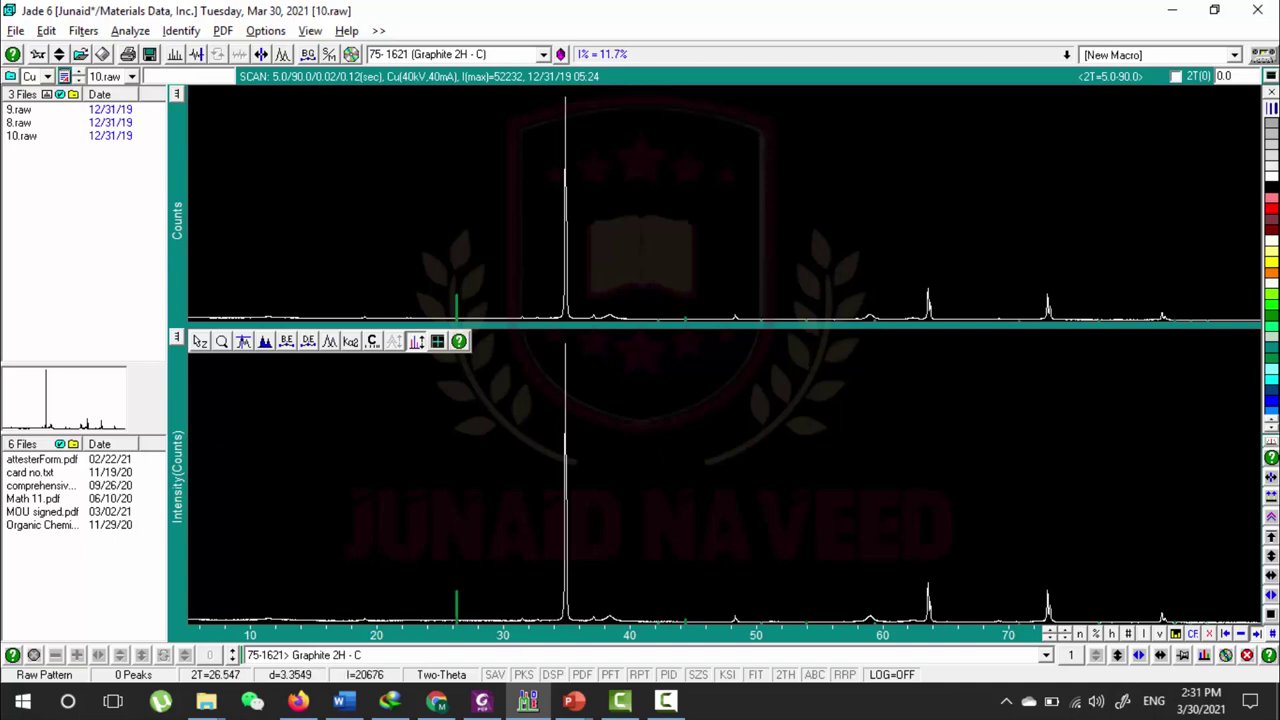
# - Show the long crosshair across the lower plot, then return to the PowerPoint slide show
pyautogui.click(440, 345)
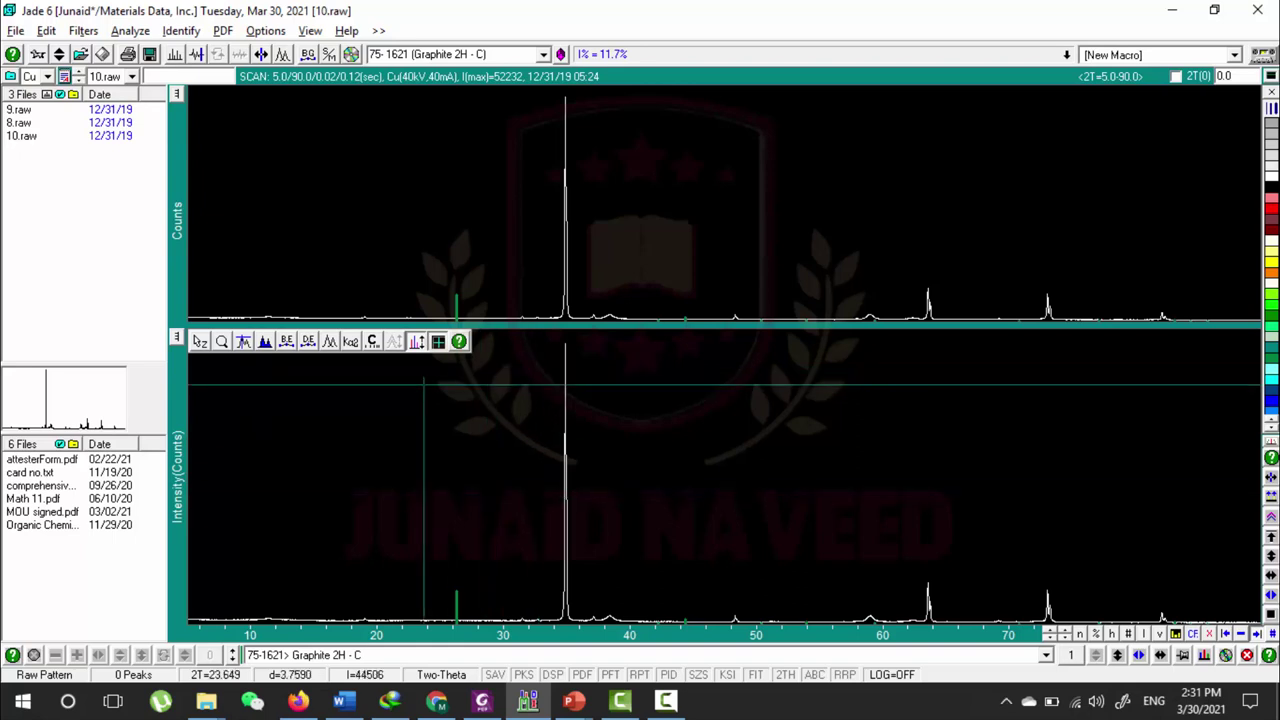
pyautogui.click(437, 342)
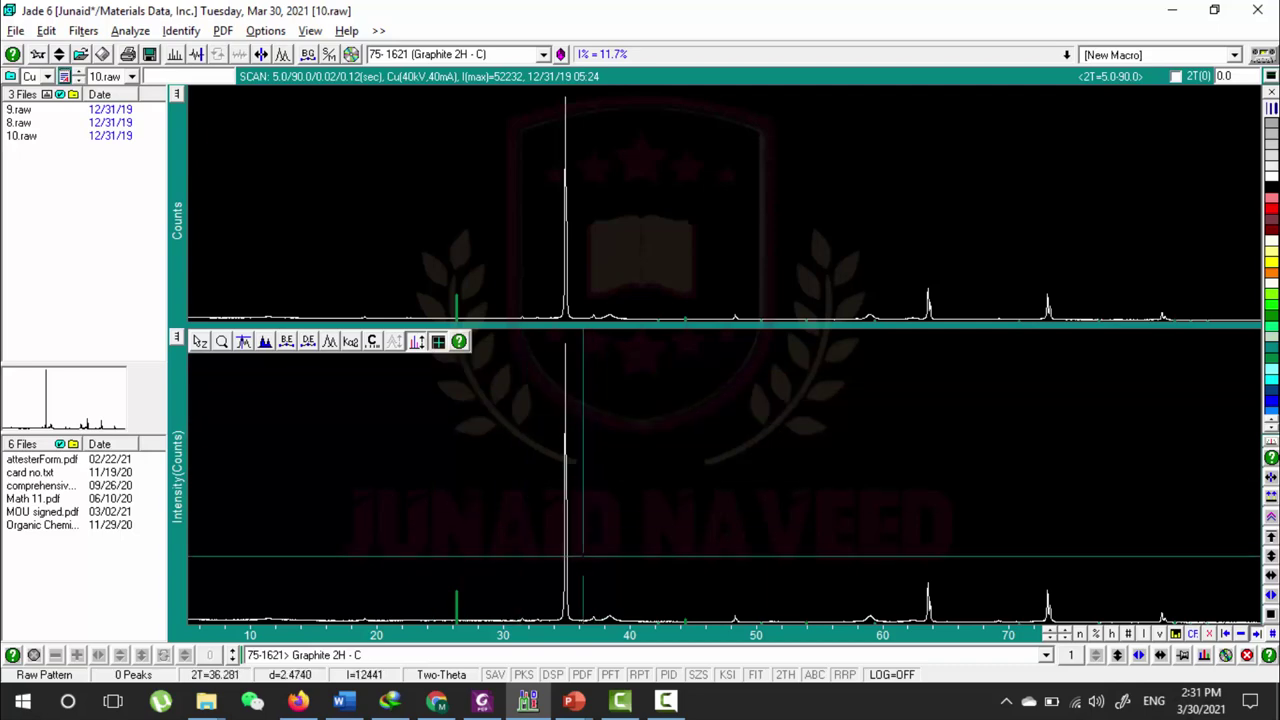
pyautogui.moveTo(573, 701)
pyautogui.click(624, 611)
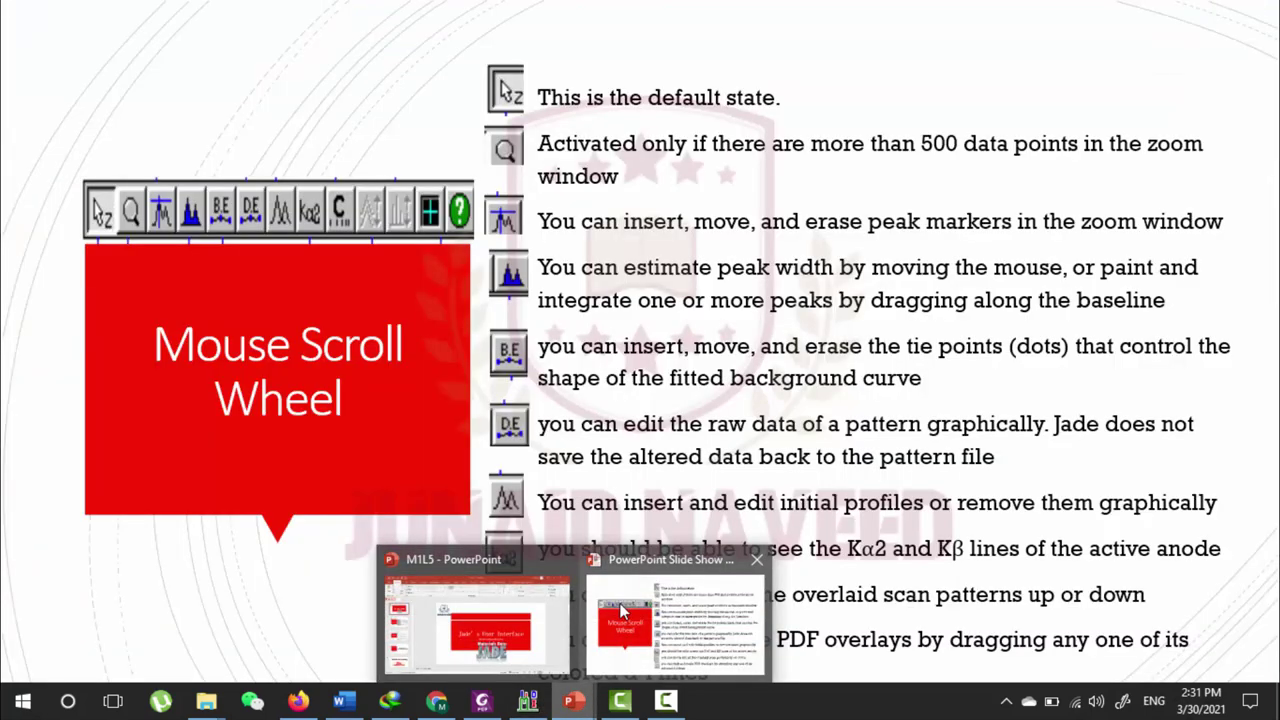
# - Move from the toolbar summary slide to the Tips slide
pyautogui.click(318, 205)
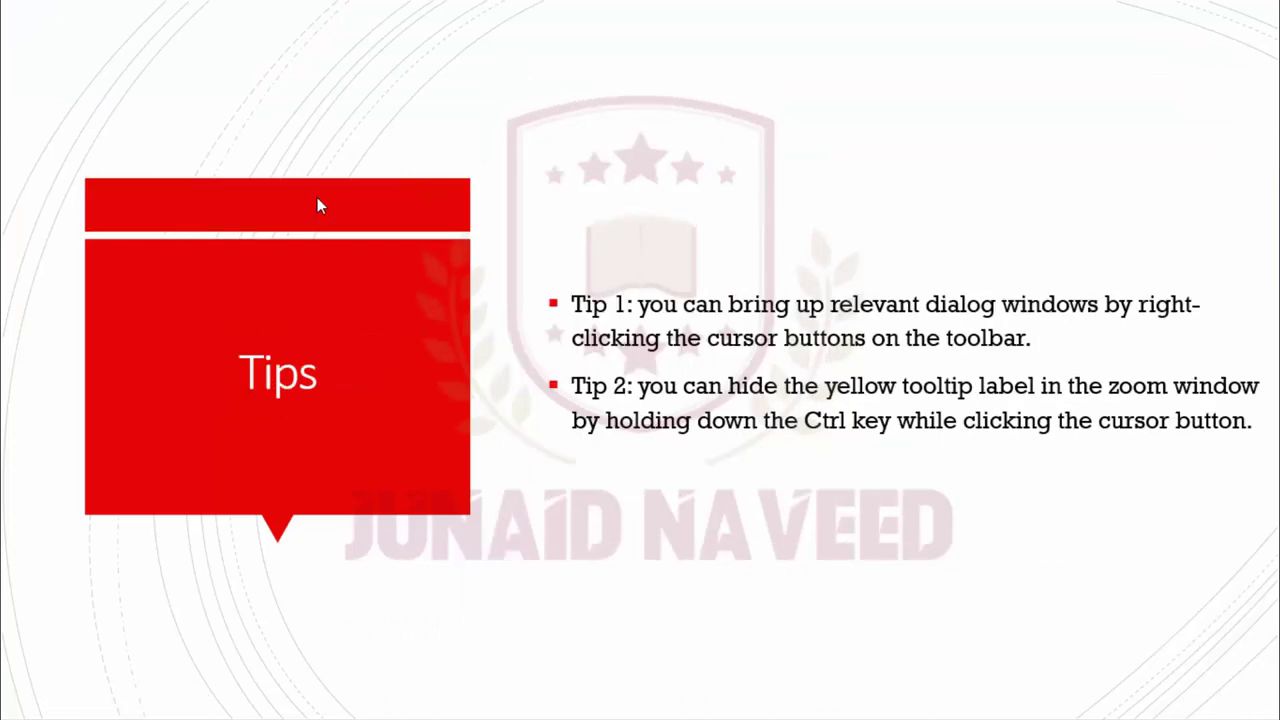